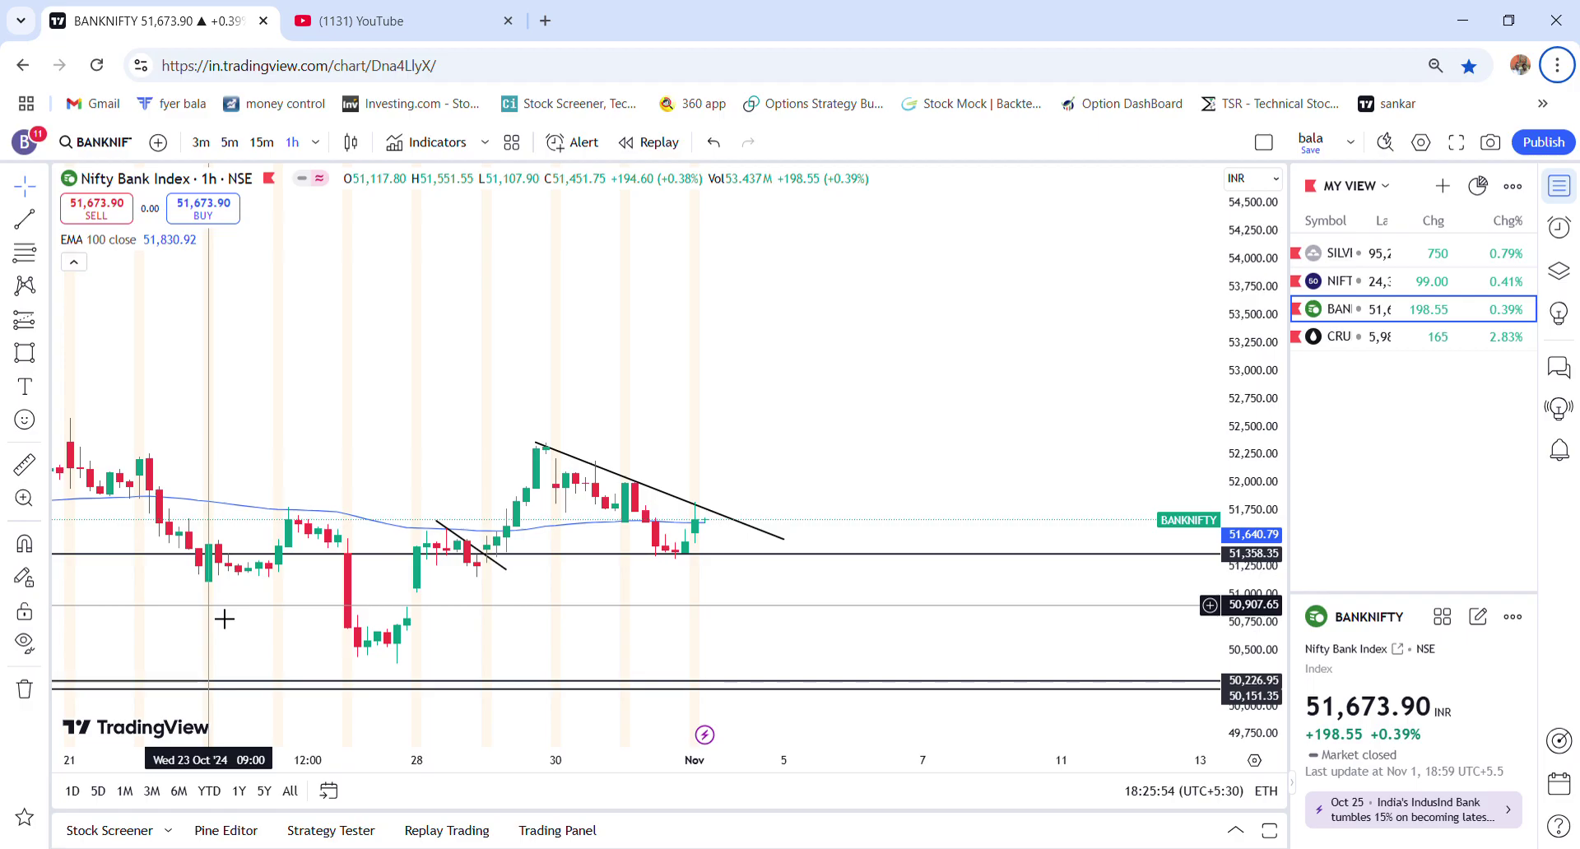
Examine the hourly Bank Nifty candles from September to early November against the EMA, trendlines and horizontal levels.
drag(224, 619, 350, 637)
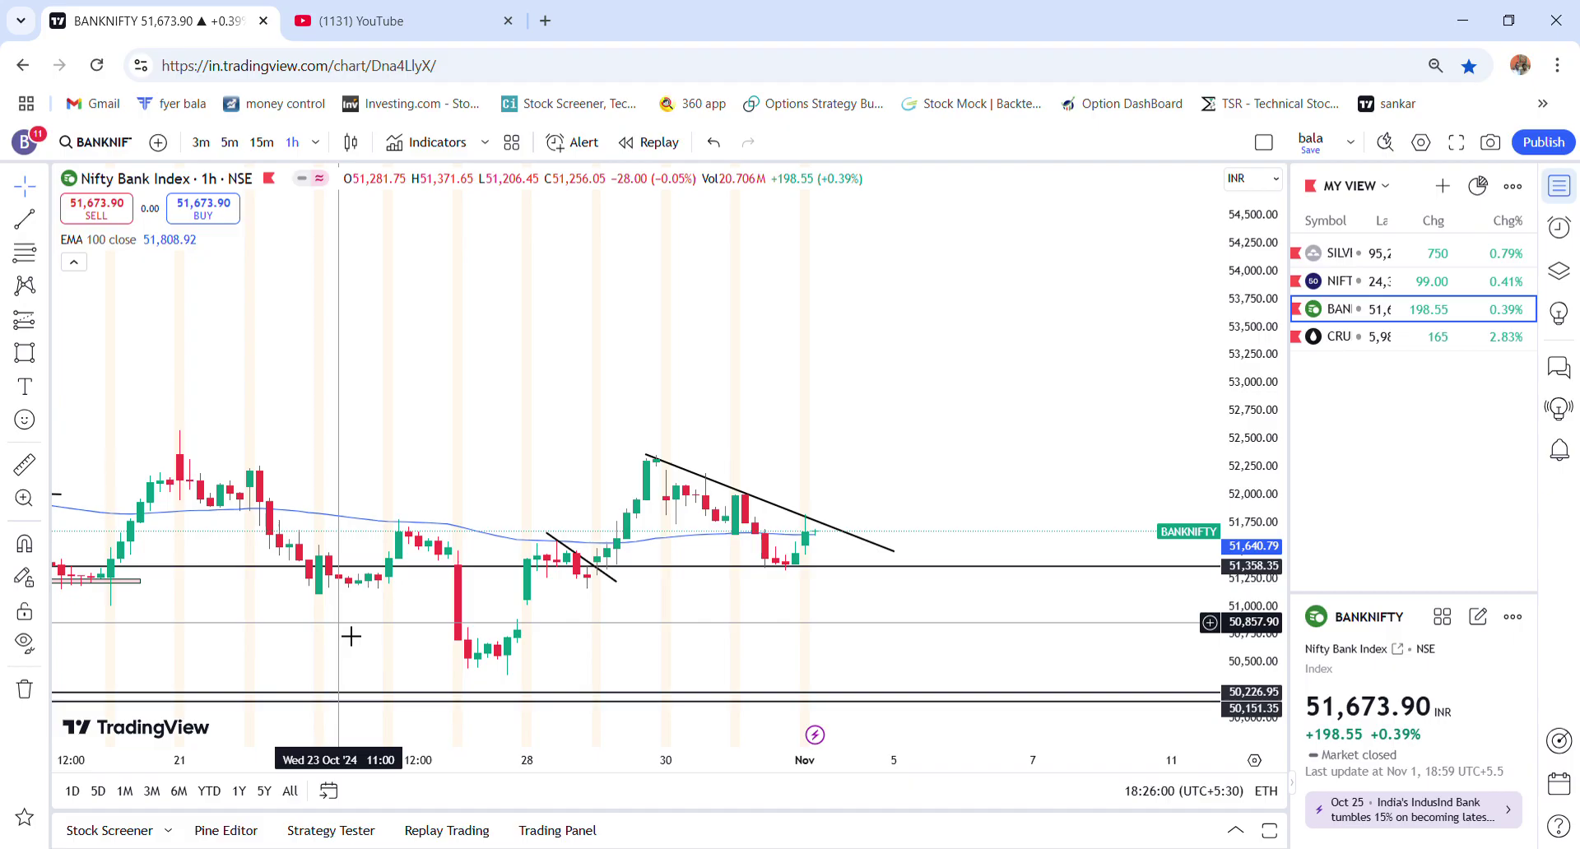
scroll(352, 636, down, 1)
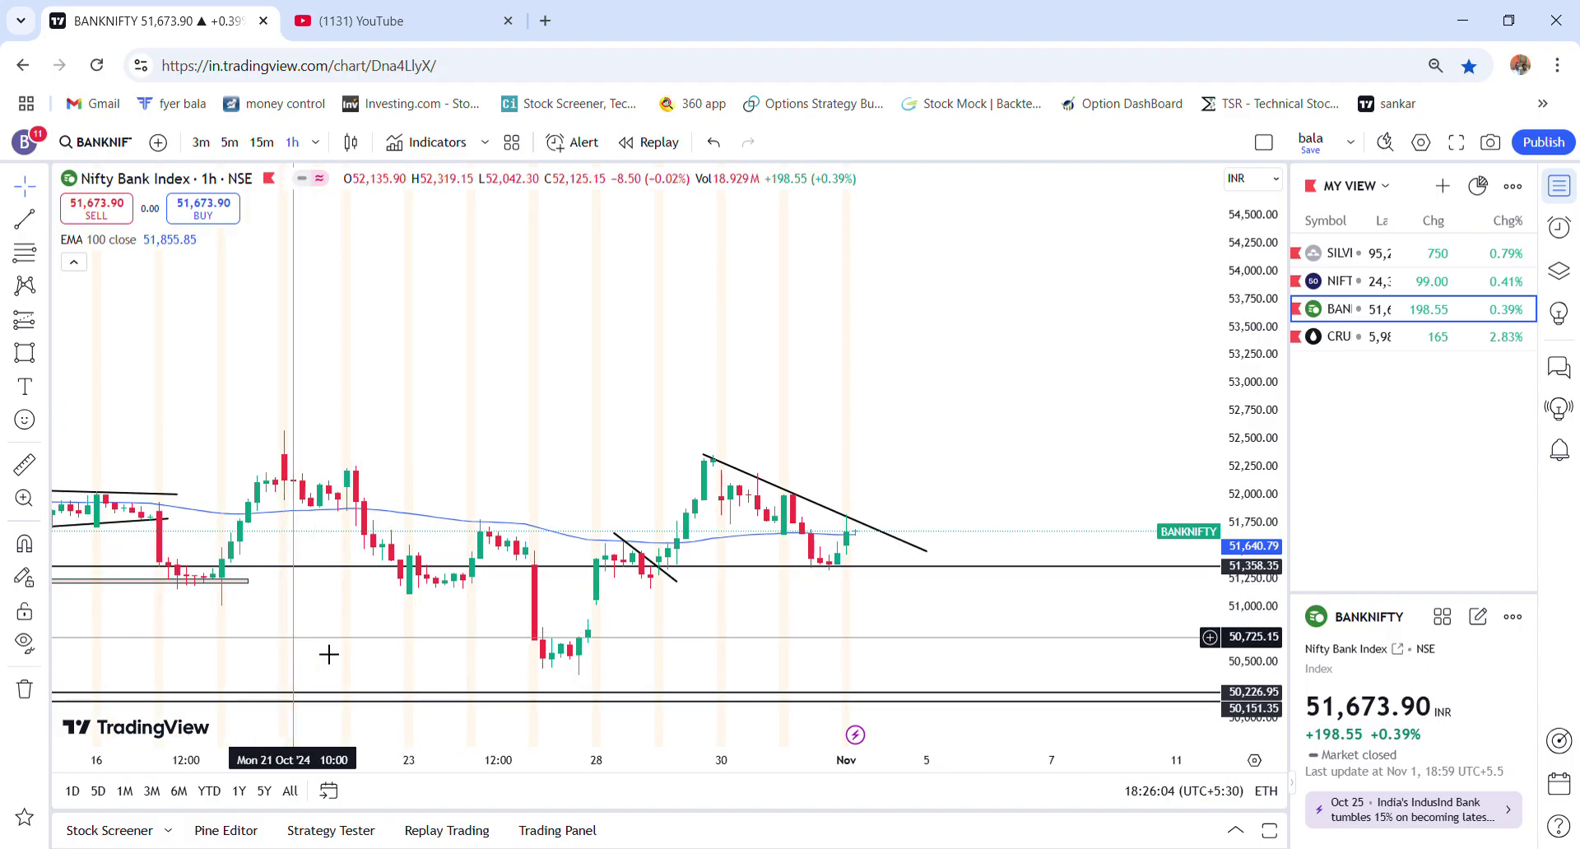
scroll(465, 640, up, 2)
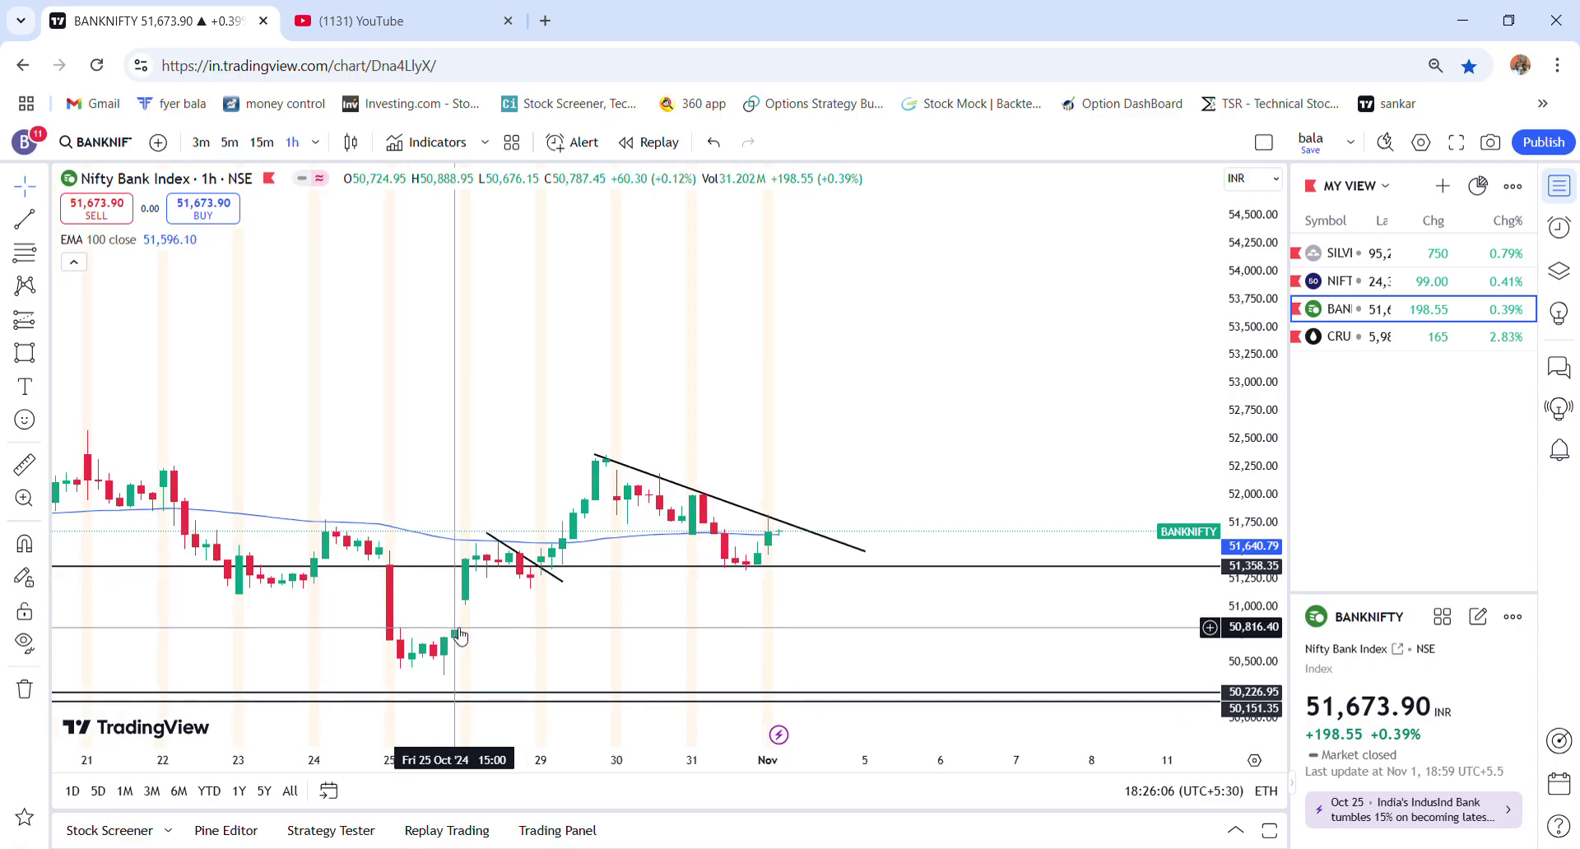
drag(700, 665, 728, 685)
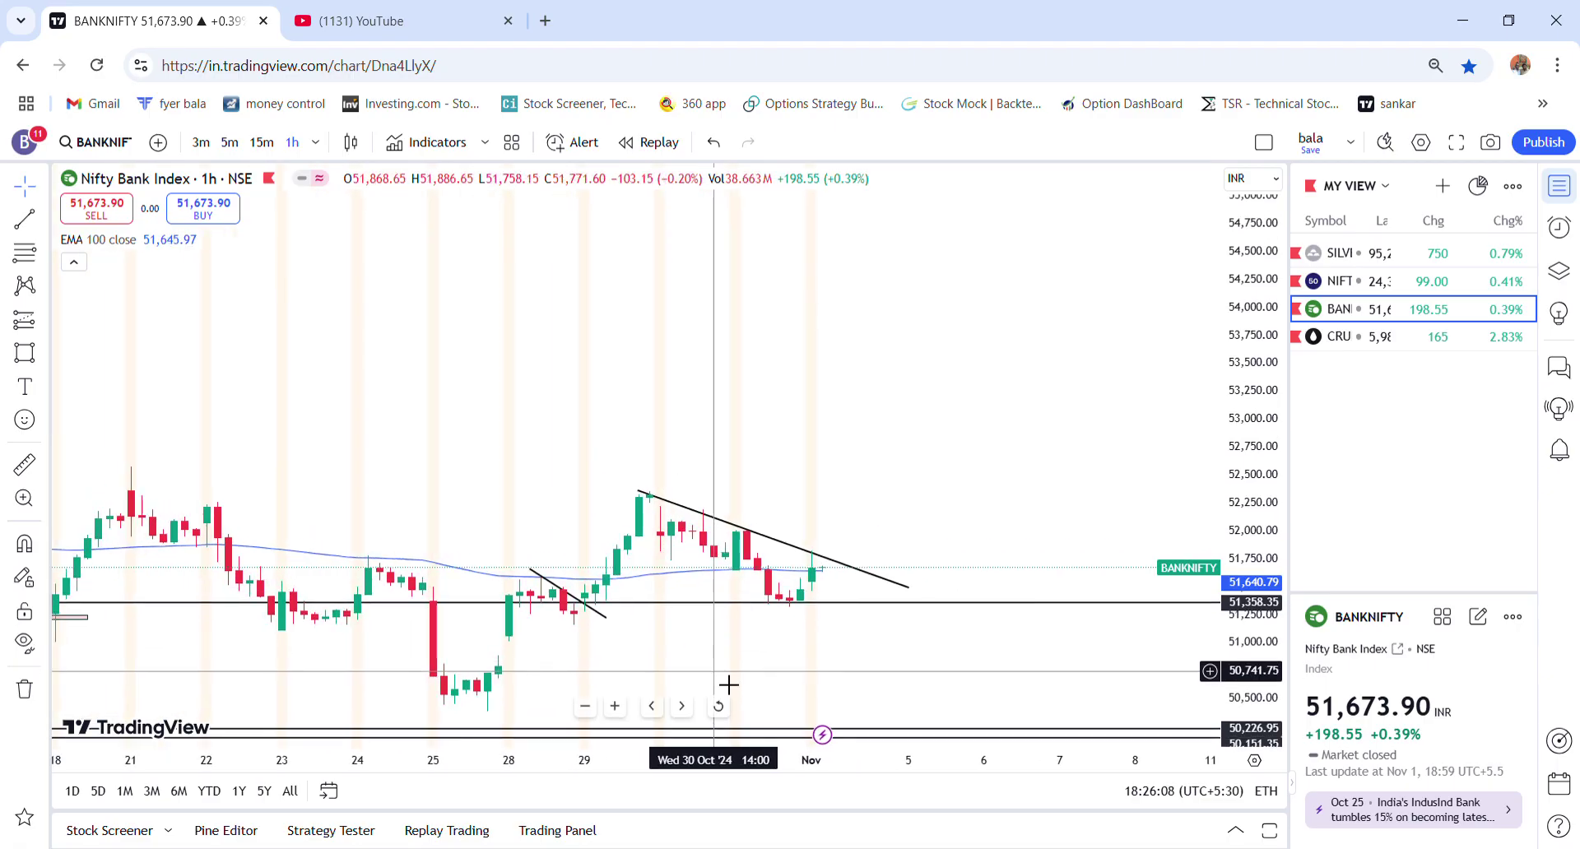
scroll(728, 685, up, 2)
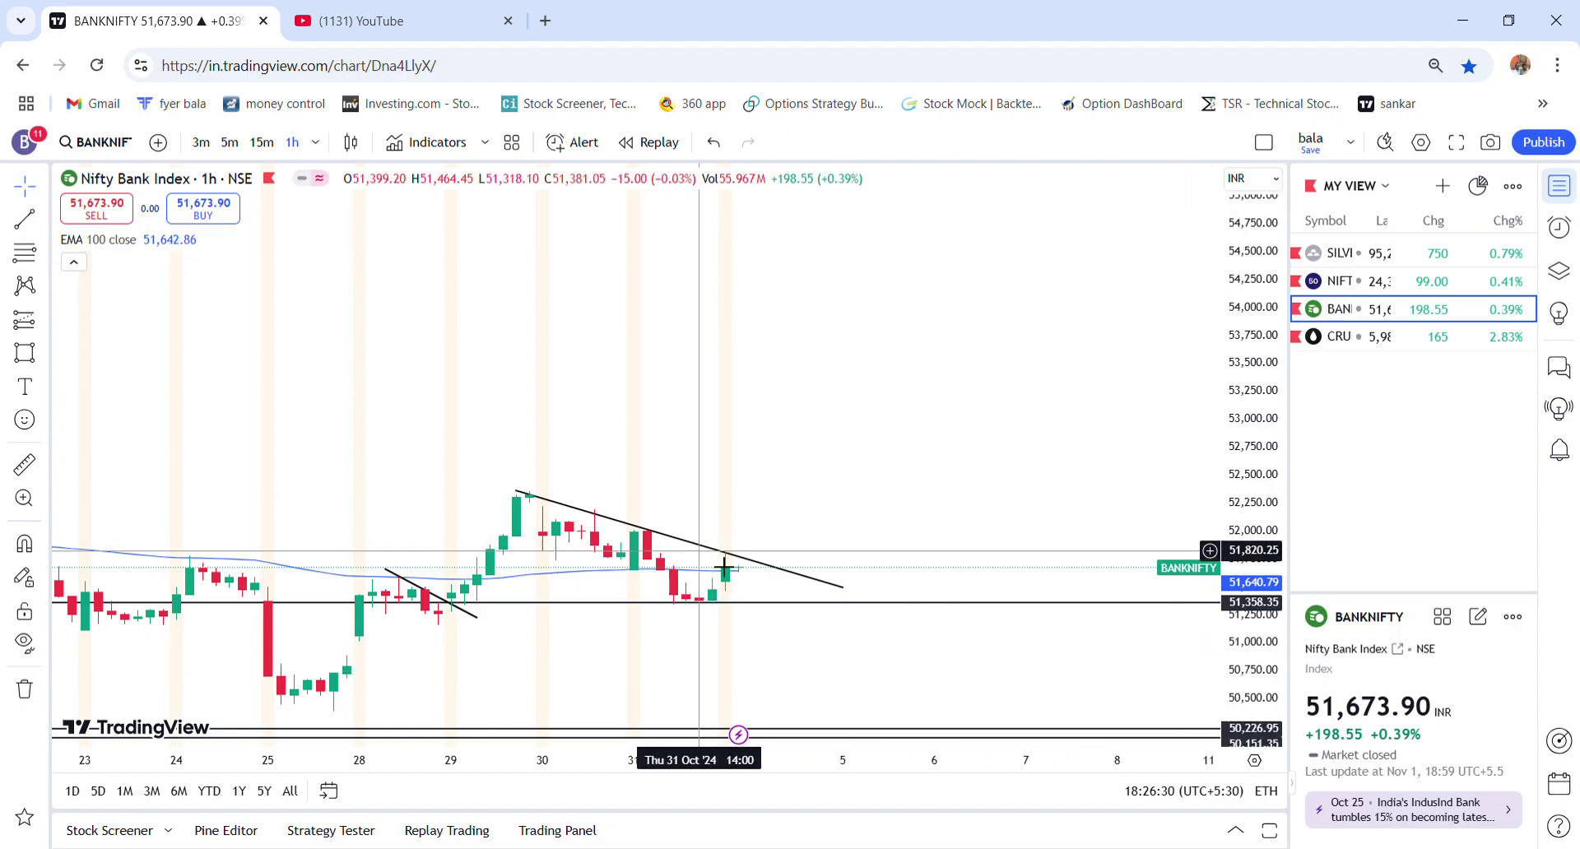
drag(554, 682, 875, 497)
scroll(875, 510, down, 2)
scroll(875, 508, down, 4)
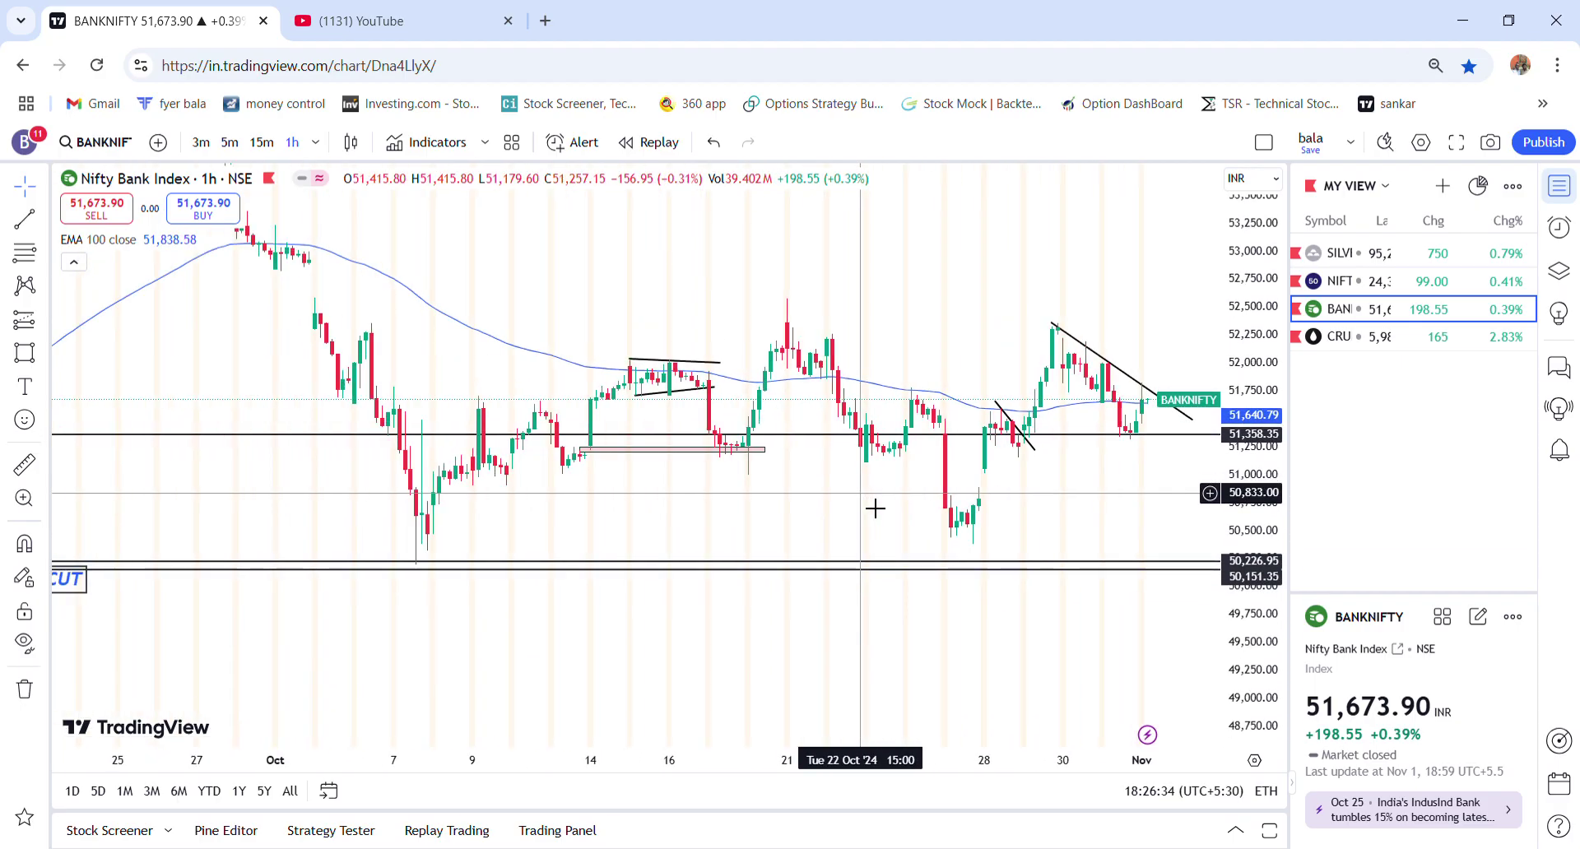
drag(1239, 290, 1242, 379)
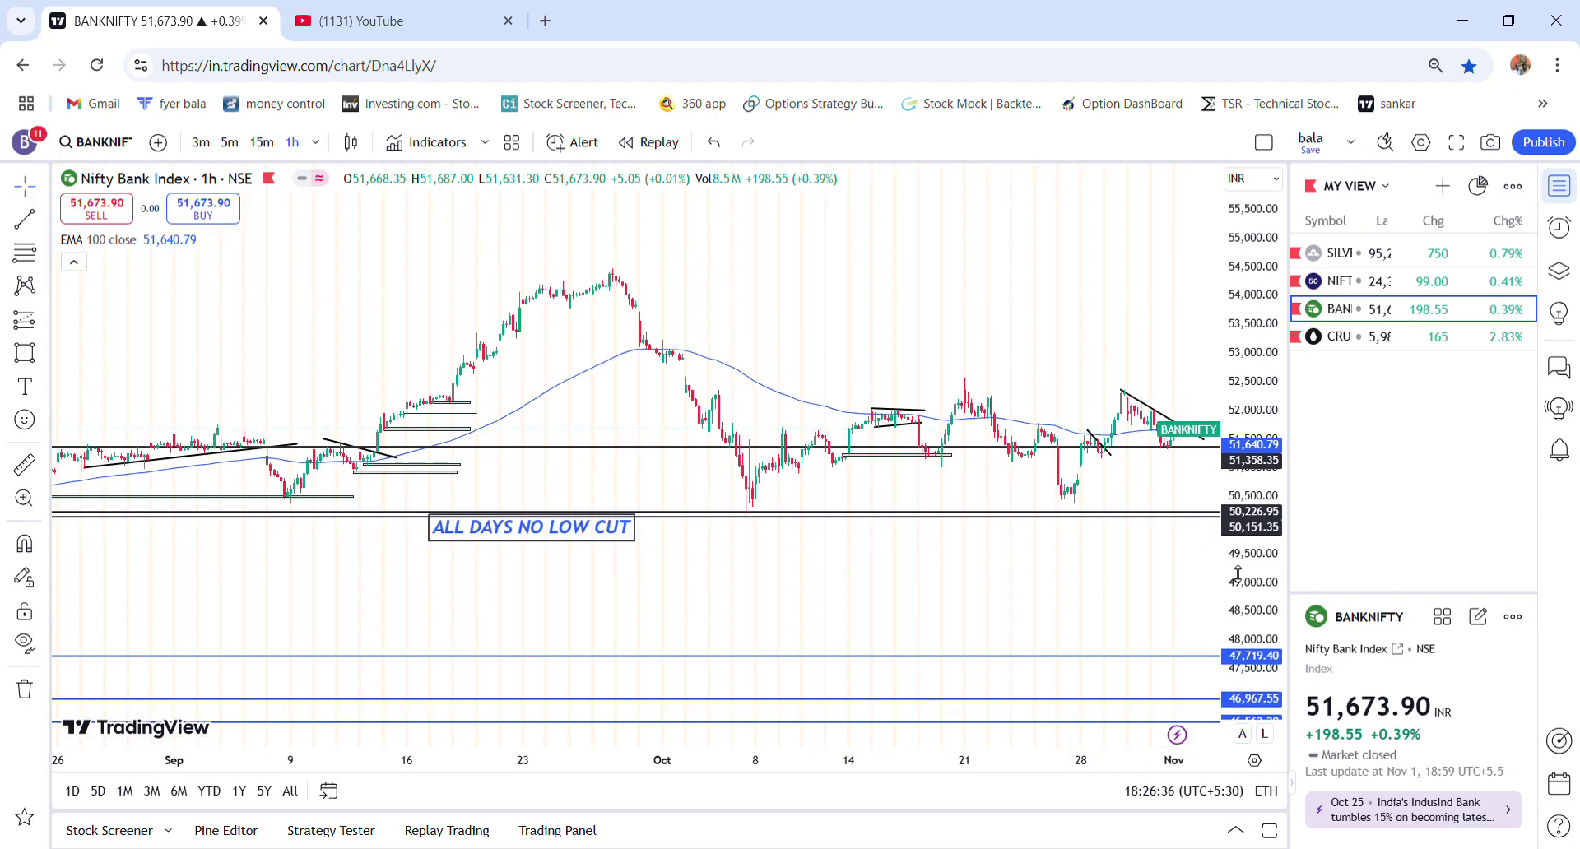
scroll(897, 619, up, 4)
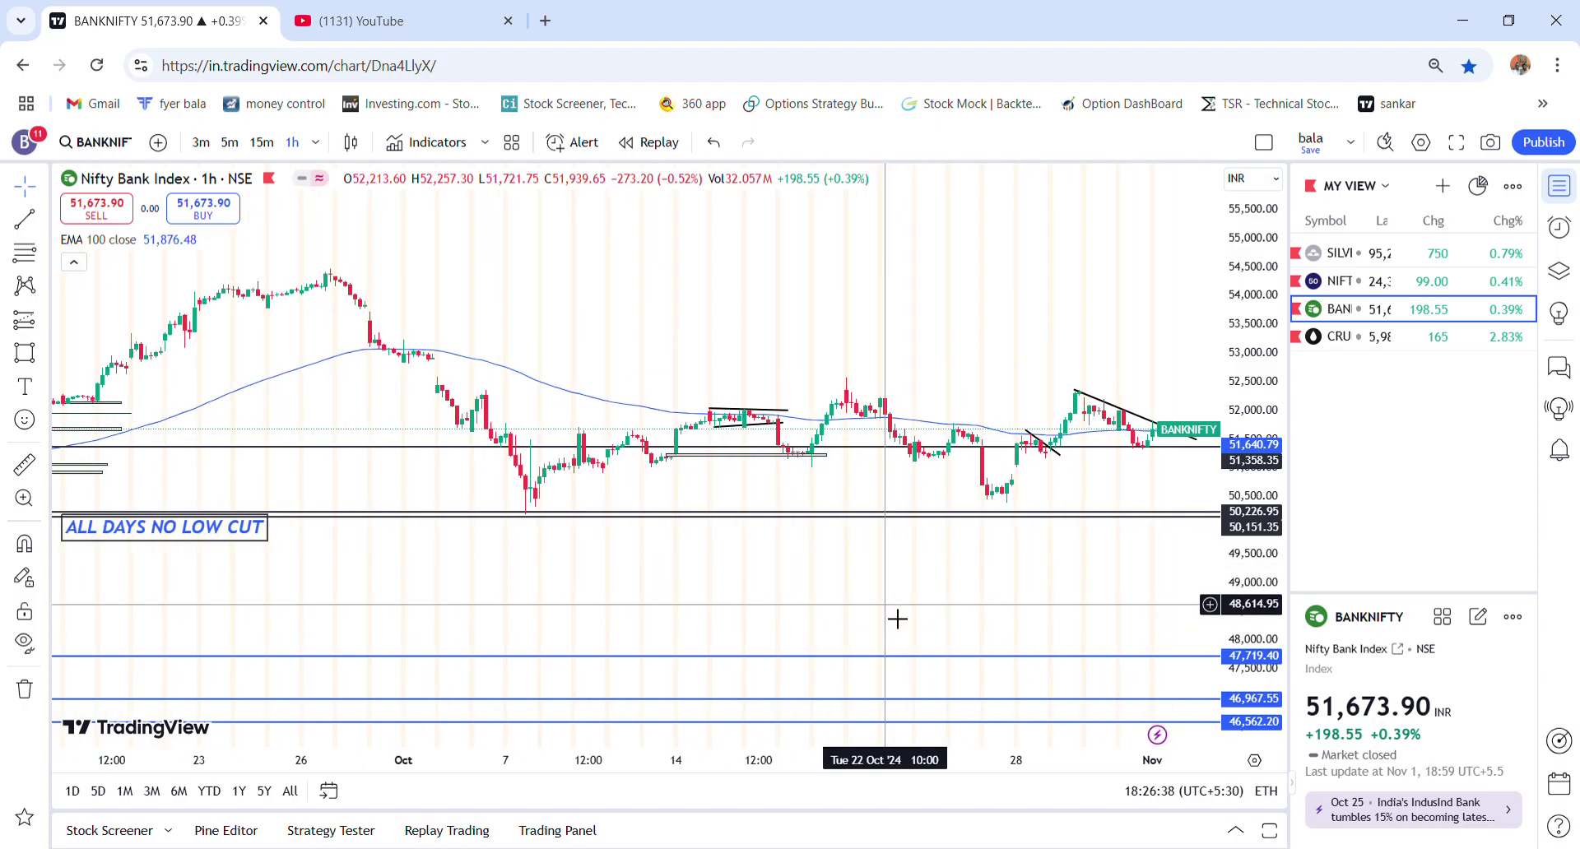
scroll(897, 619, up, 2)
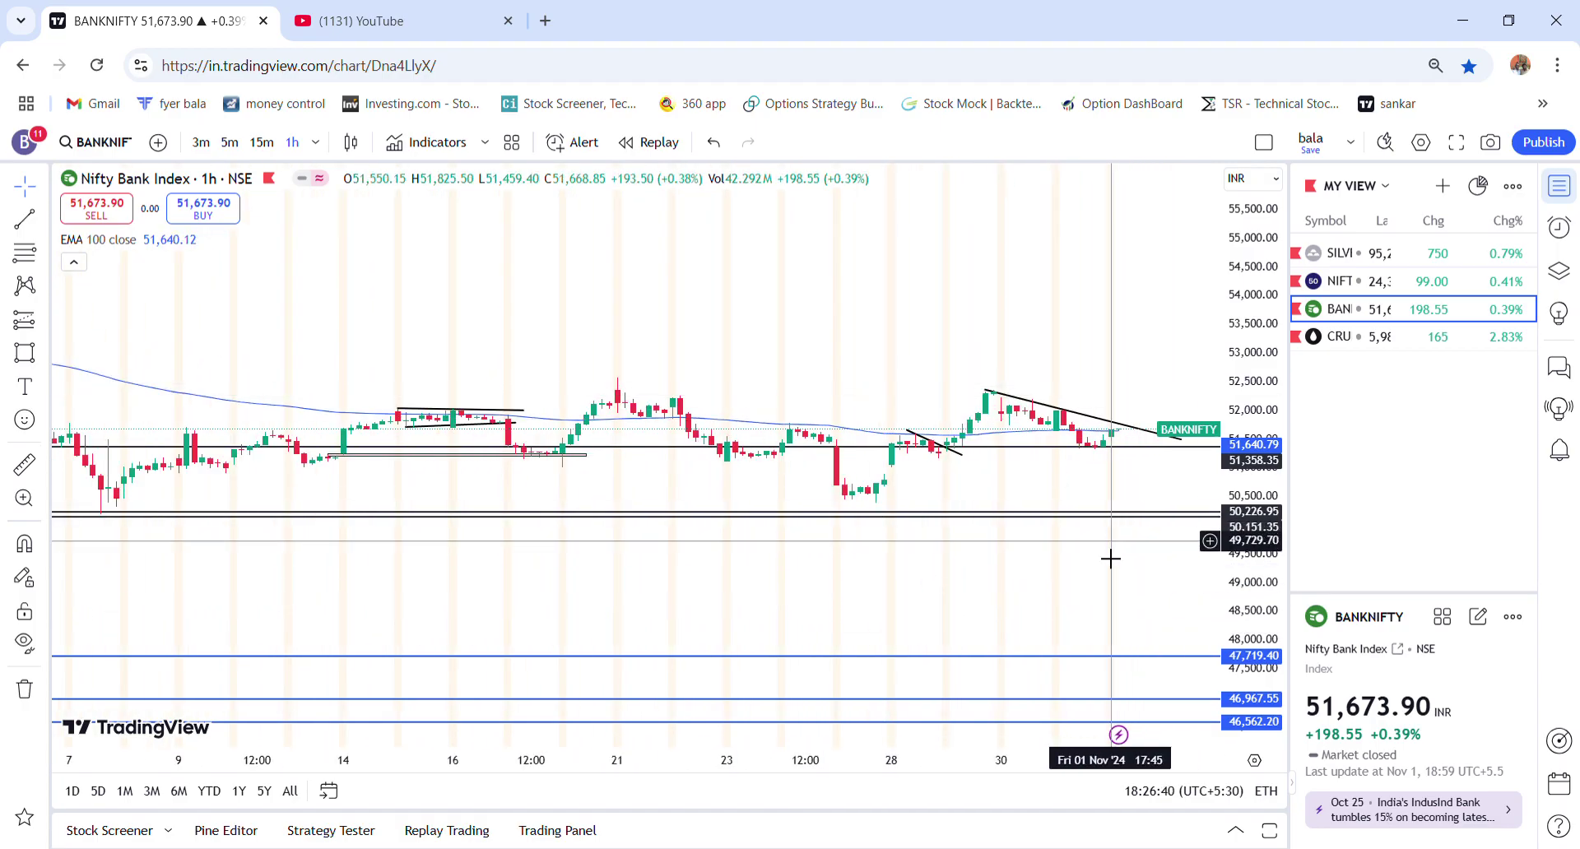
drag(1243, 623, 1243, 586)
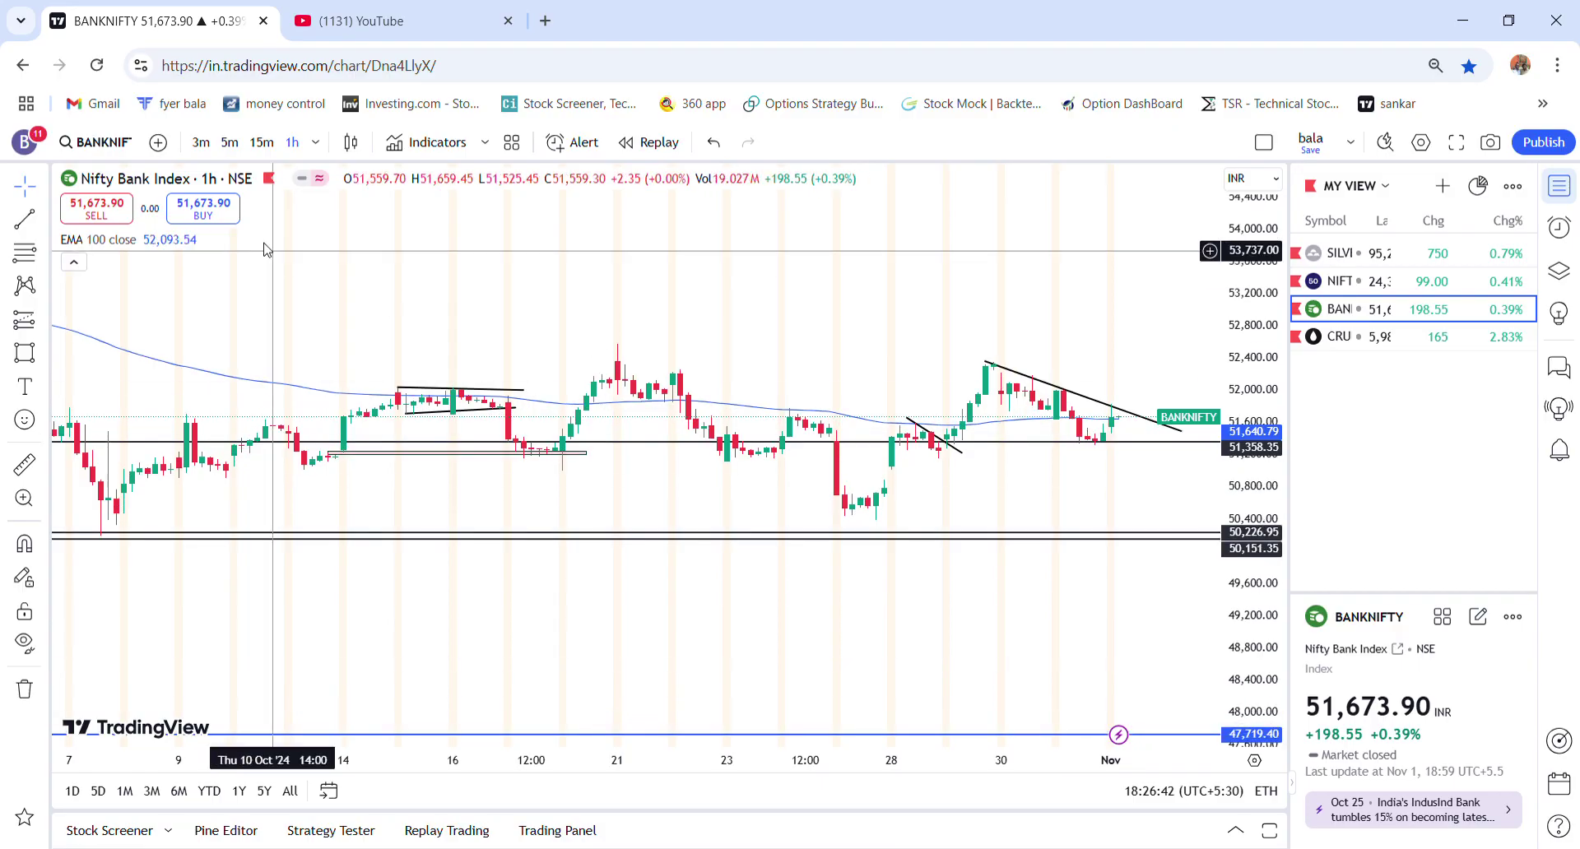
Switch the Bank Nifty chart to the 15-minute interval and reset the price scale to fit the late-October candles.
click(258, 145)
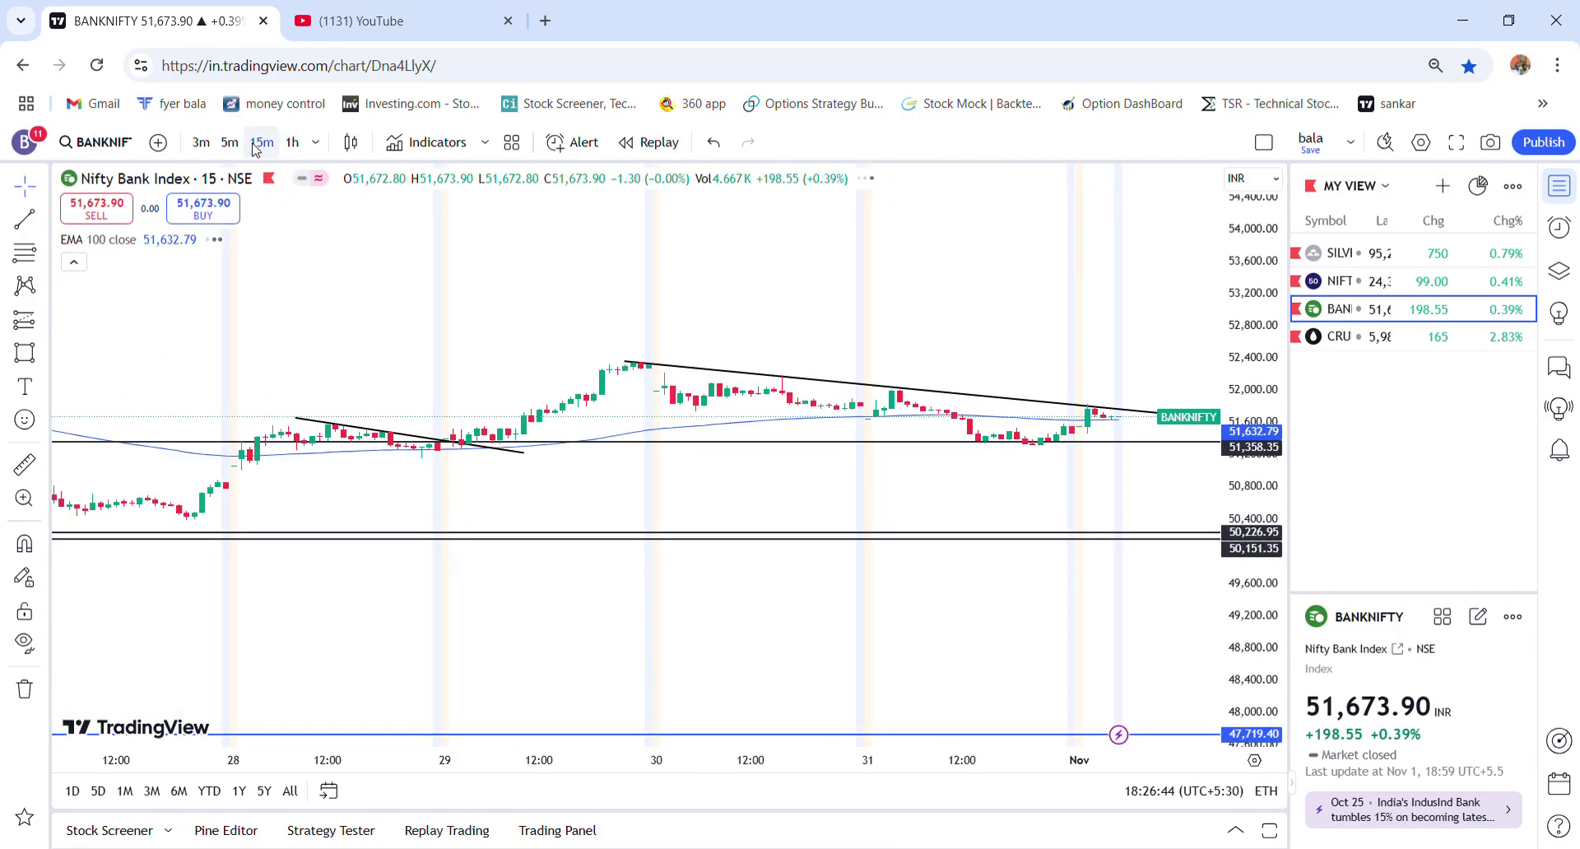
scroll(911, 523, down, 3)
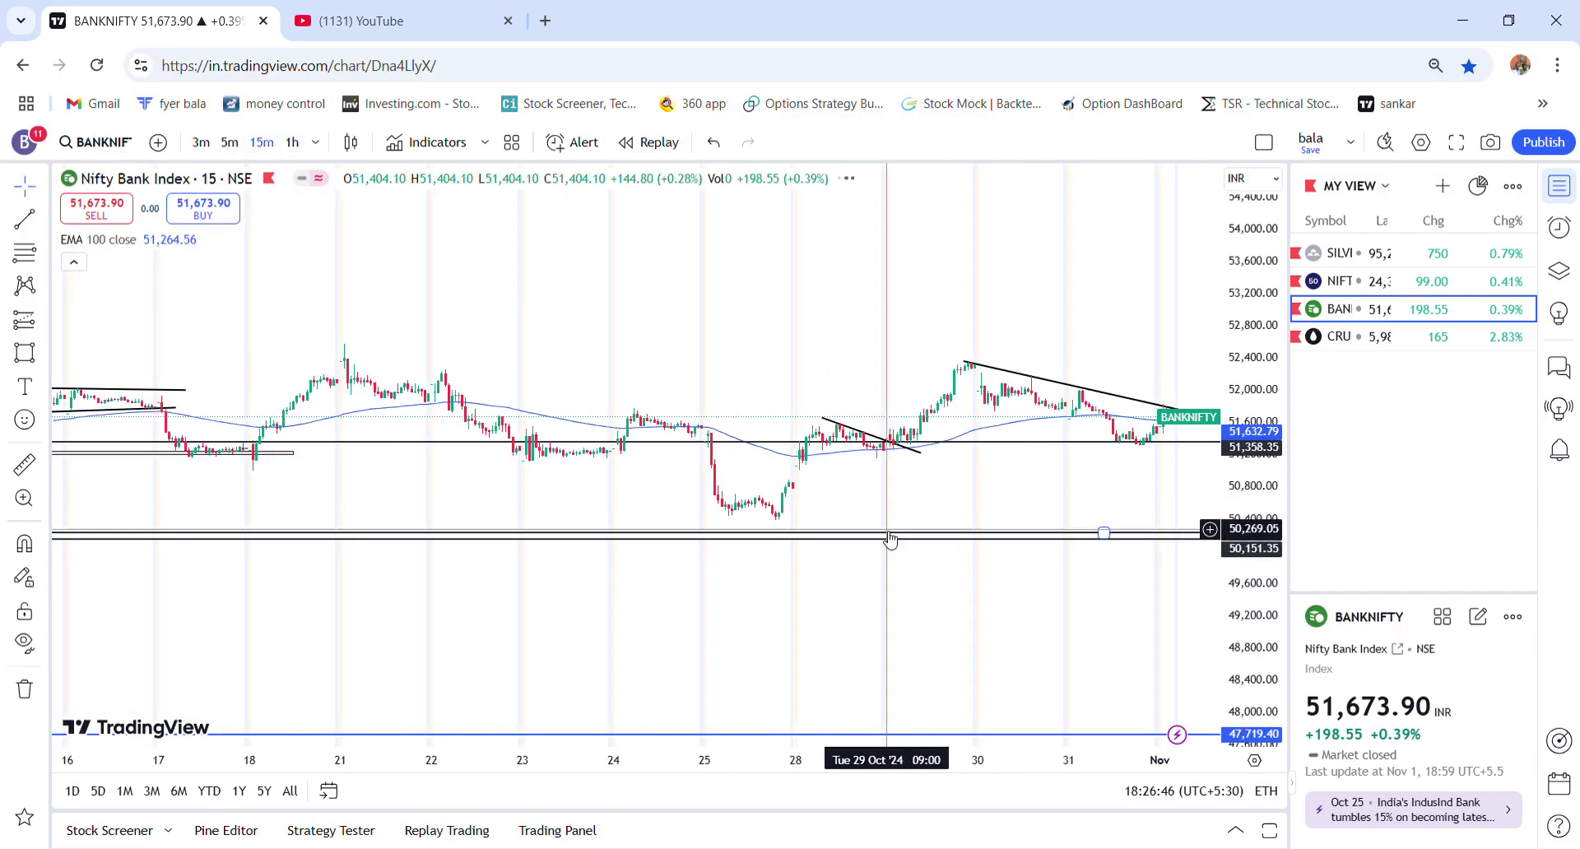
drag(928, 623, 802, 624)
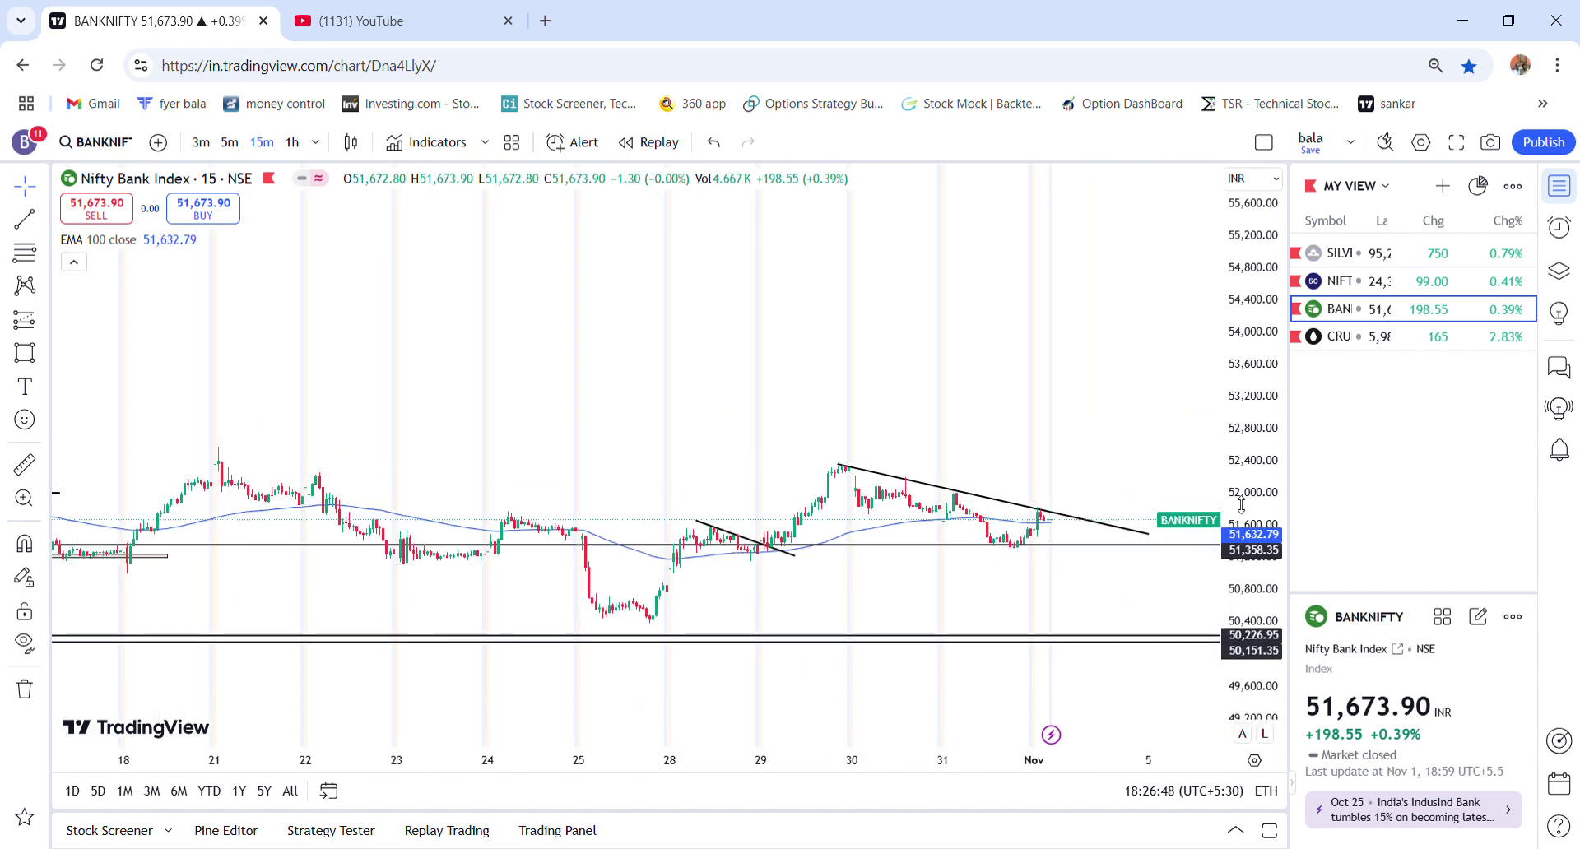
double_click(1266, 460)
scroll(1040, 469, up, 3)
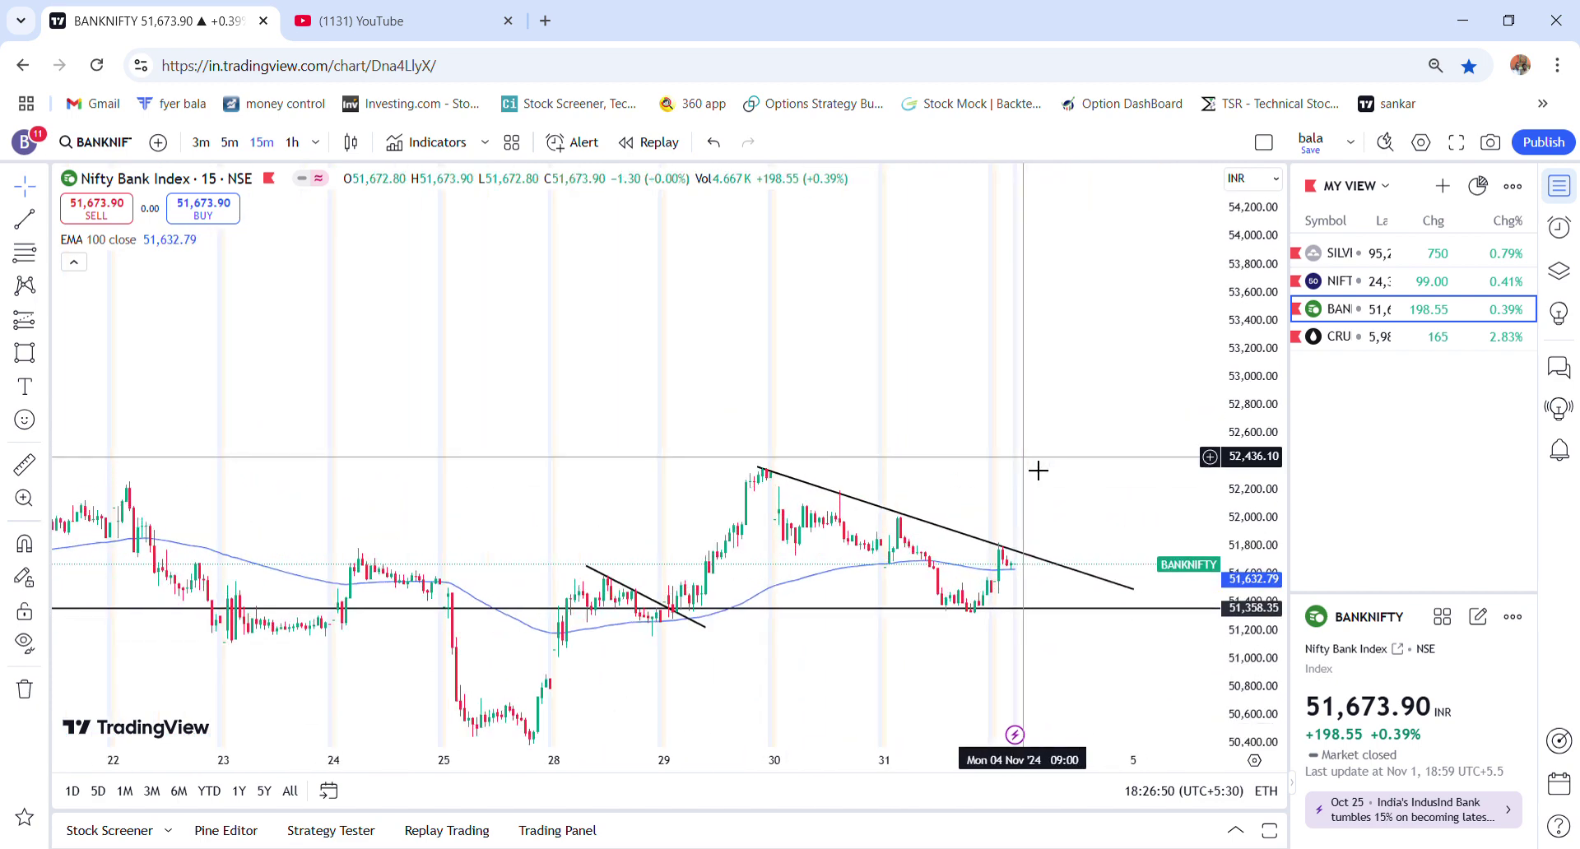
drag(843, 684, 783, 610)
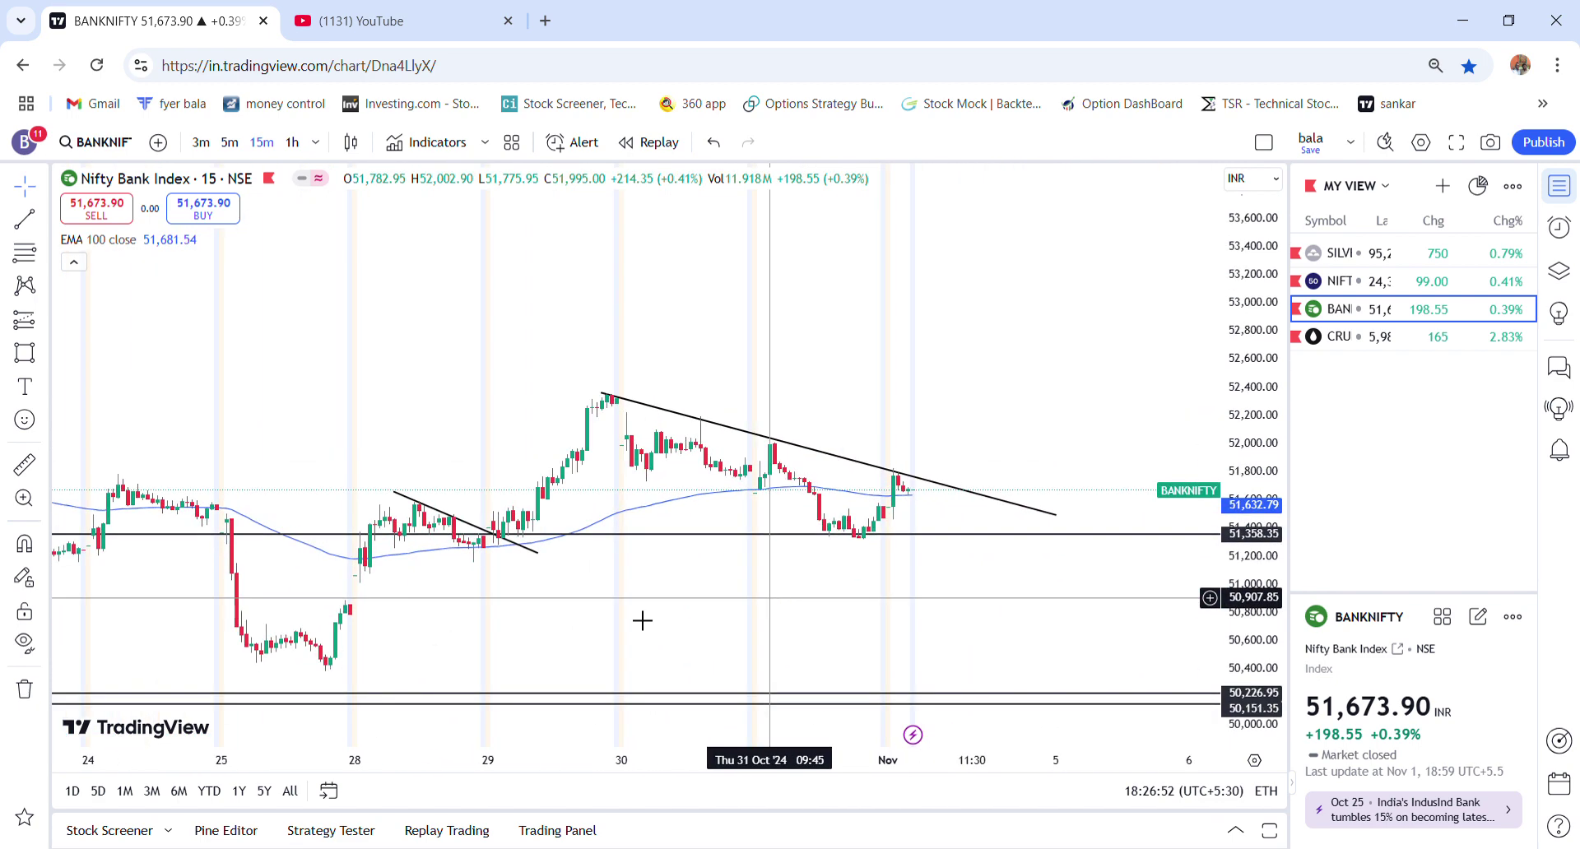
Draw a thin rectangle zone from the 29 October high at about 52,350, extending past 5 November.
click(26, 361)
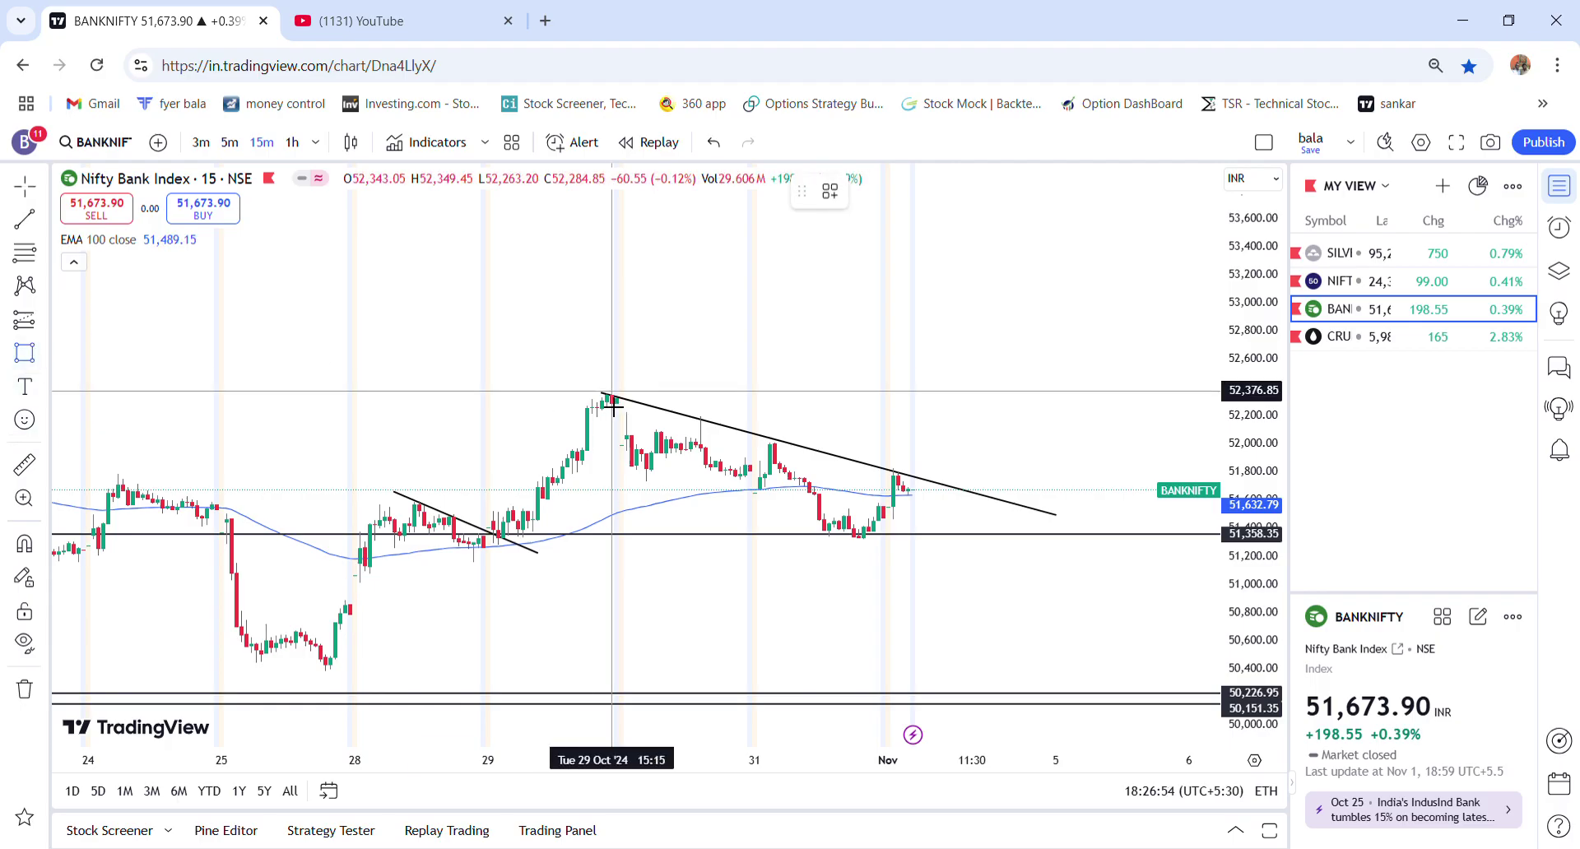
drag(636, 402, 1142, 410)
click(1147, 476)
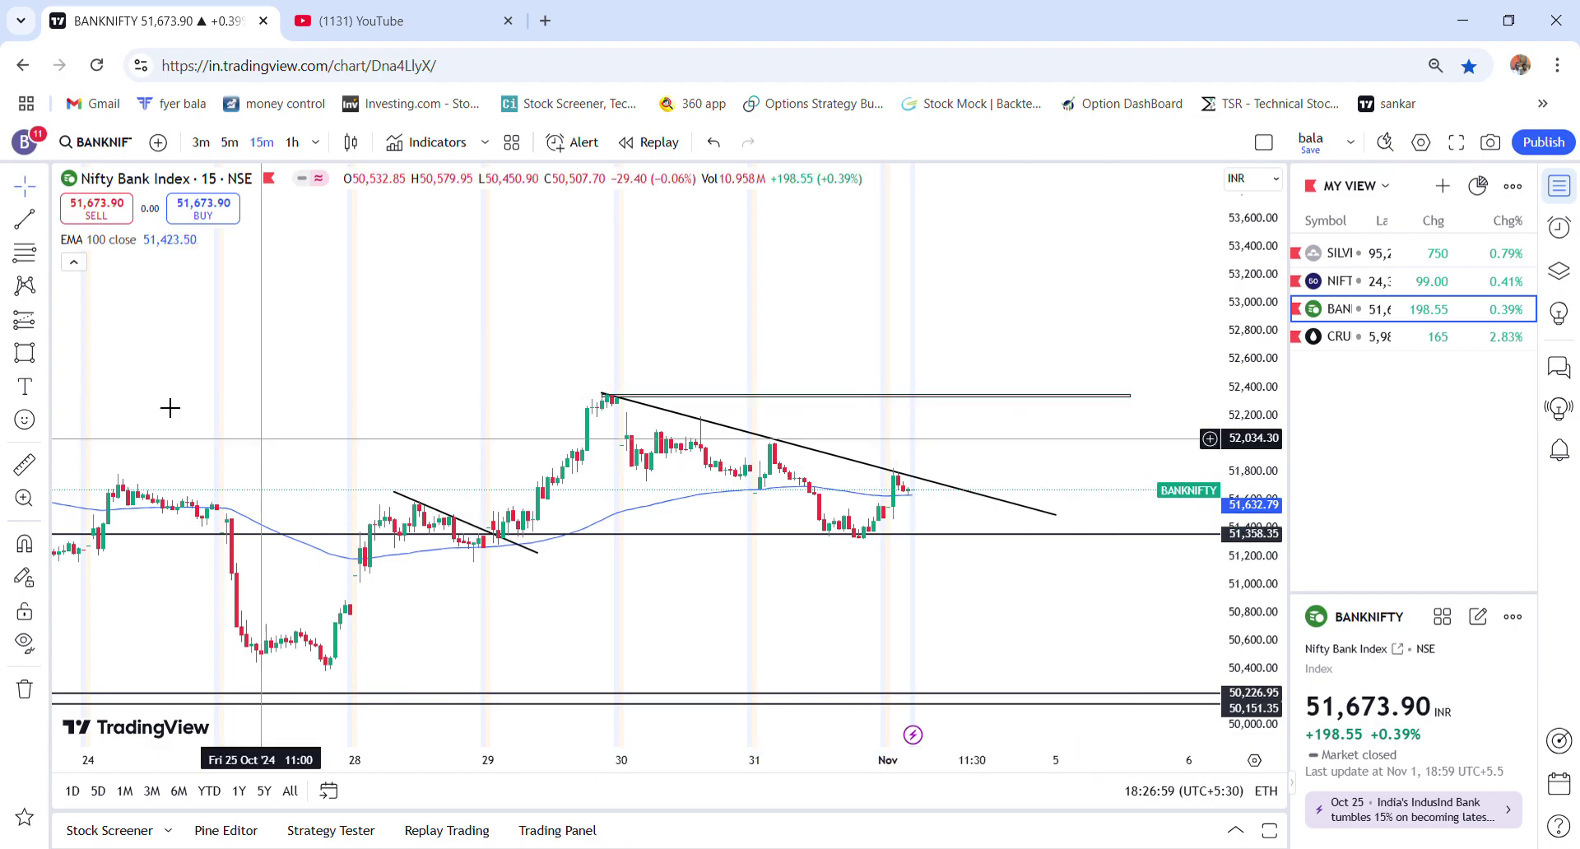
Draw a thin rectangle zone from the 25 October low at about 50,370, extending past 5 November.
click(24, 354)
drag(315, 670, 1152, 688)
click(790, 576)
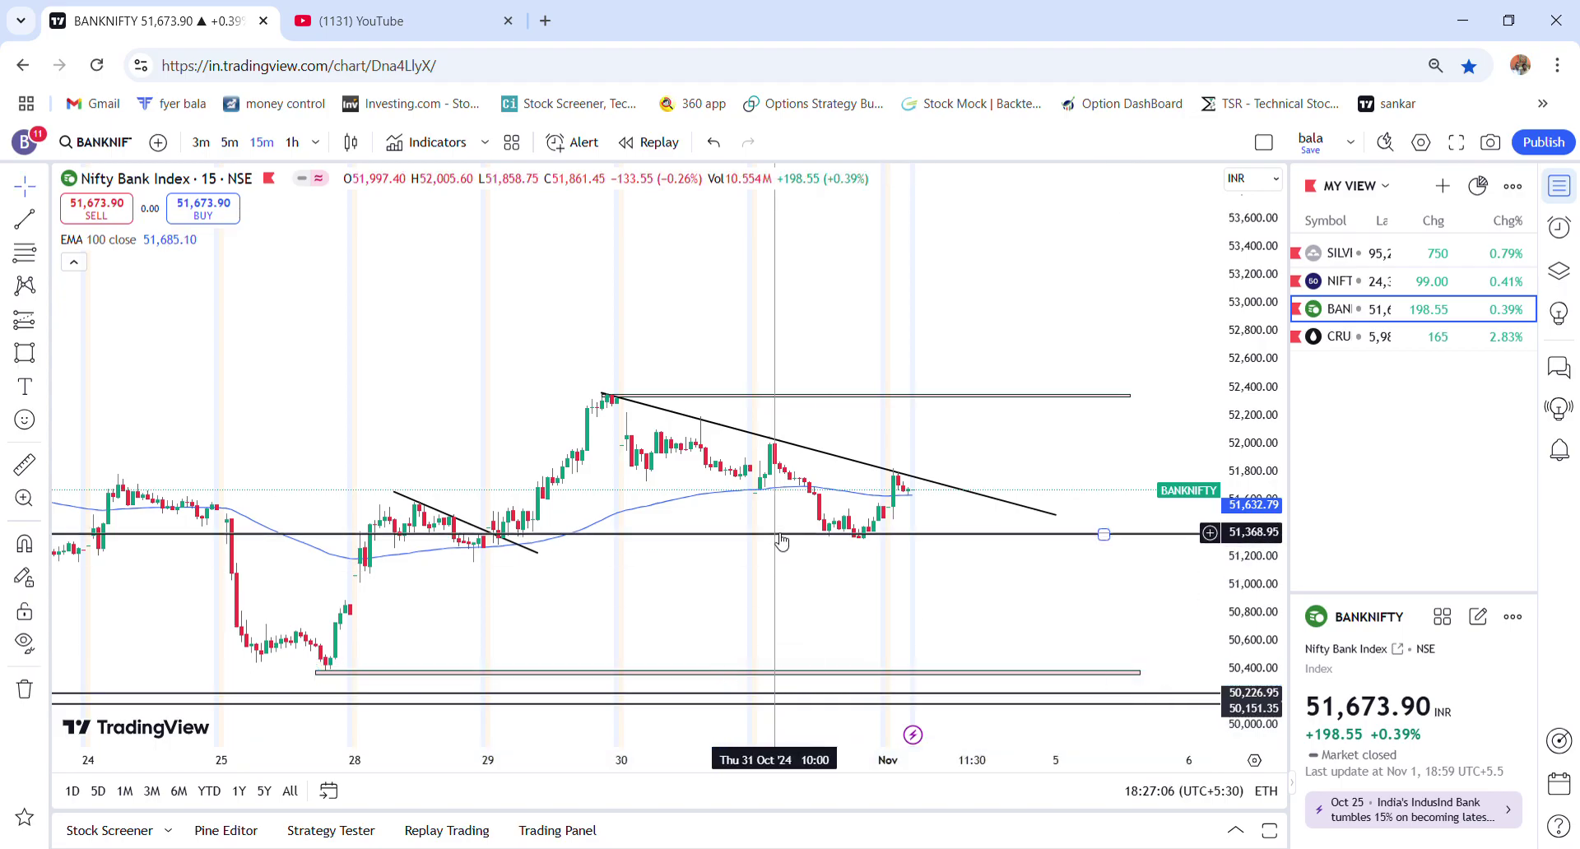
Move the horizontal support line under the latest swing low down to 51,316.25.
drag(782, 541, 785, 554)
click(704, 624)
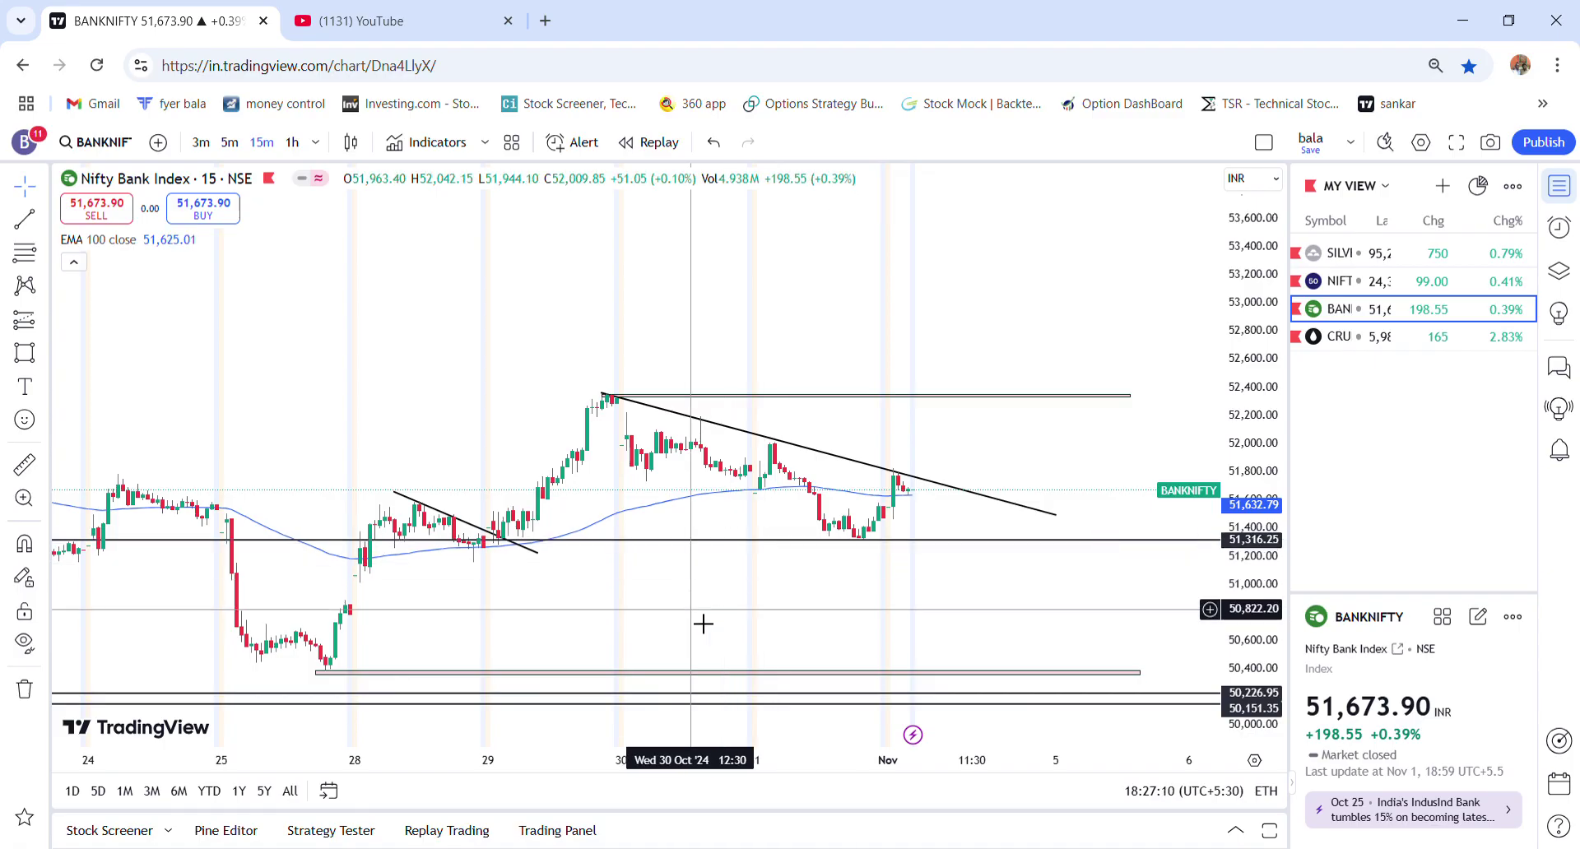
scroll(704, 624, up, 1)
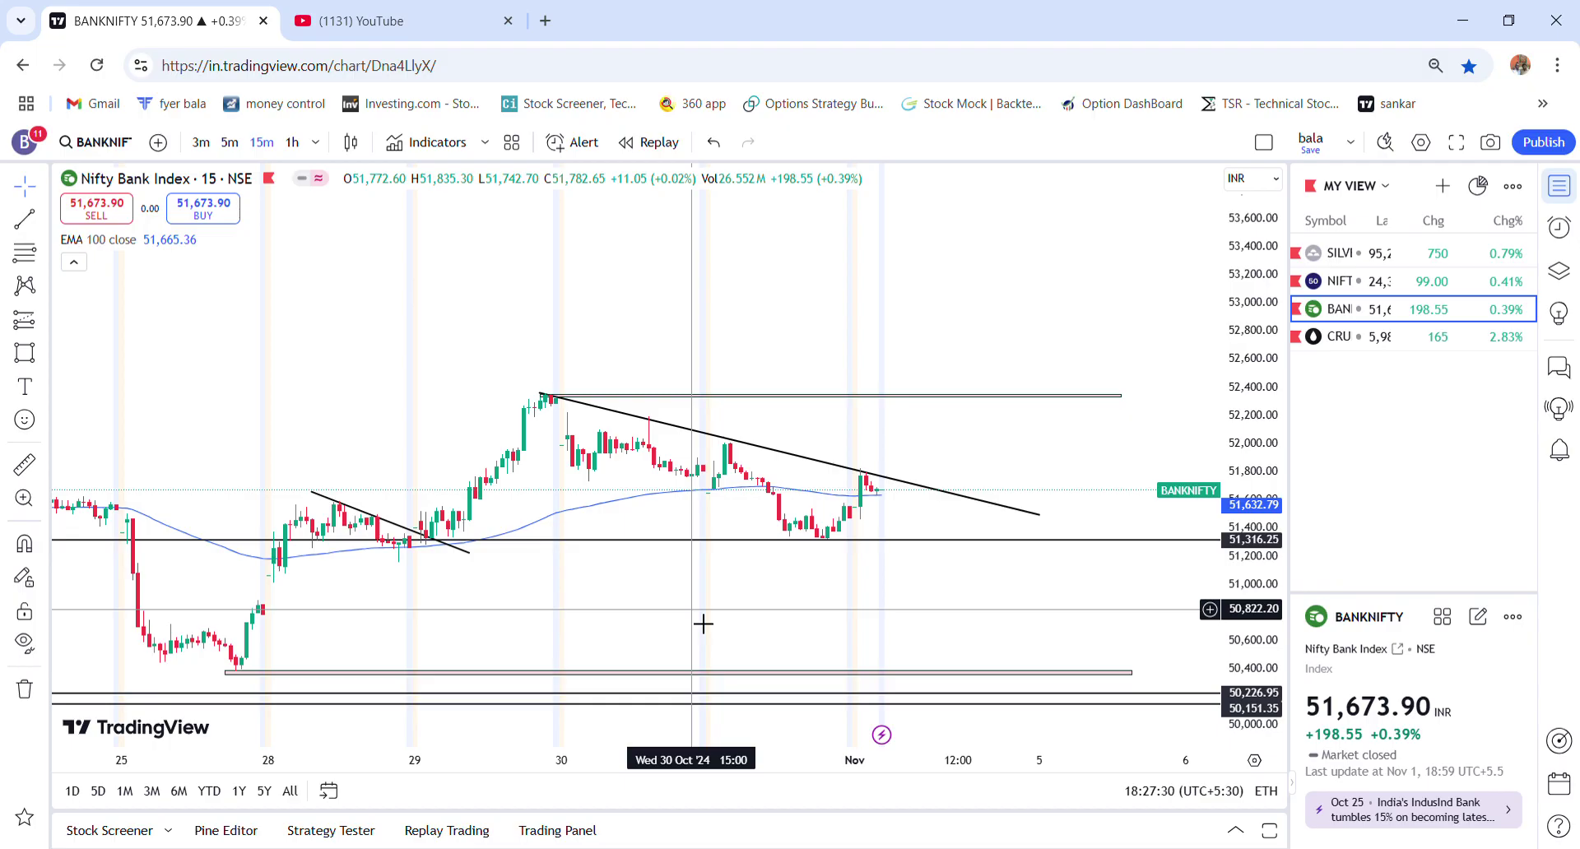
Sketch with the Brush a short line near 51,500, a rising path past the upper zone and a circled falling path to the lower zone.
click(43, 352)
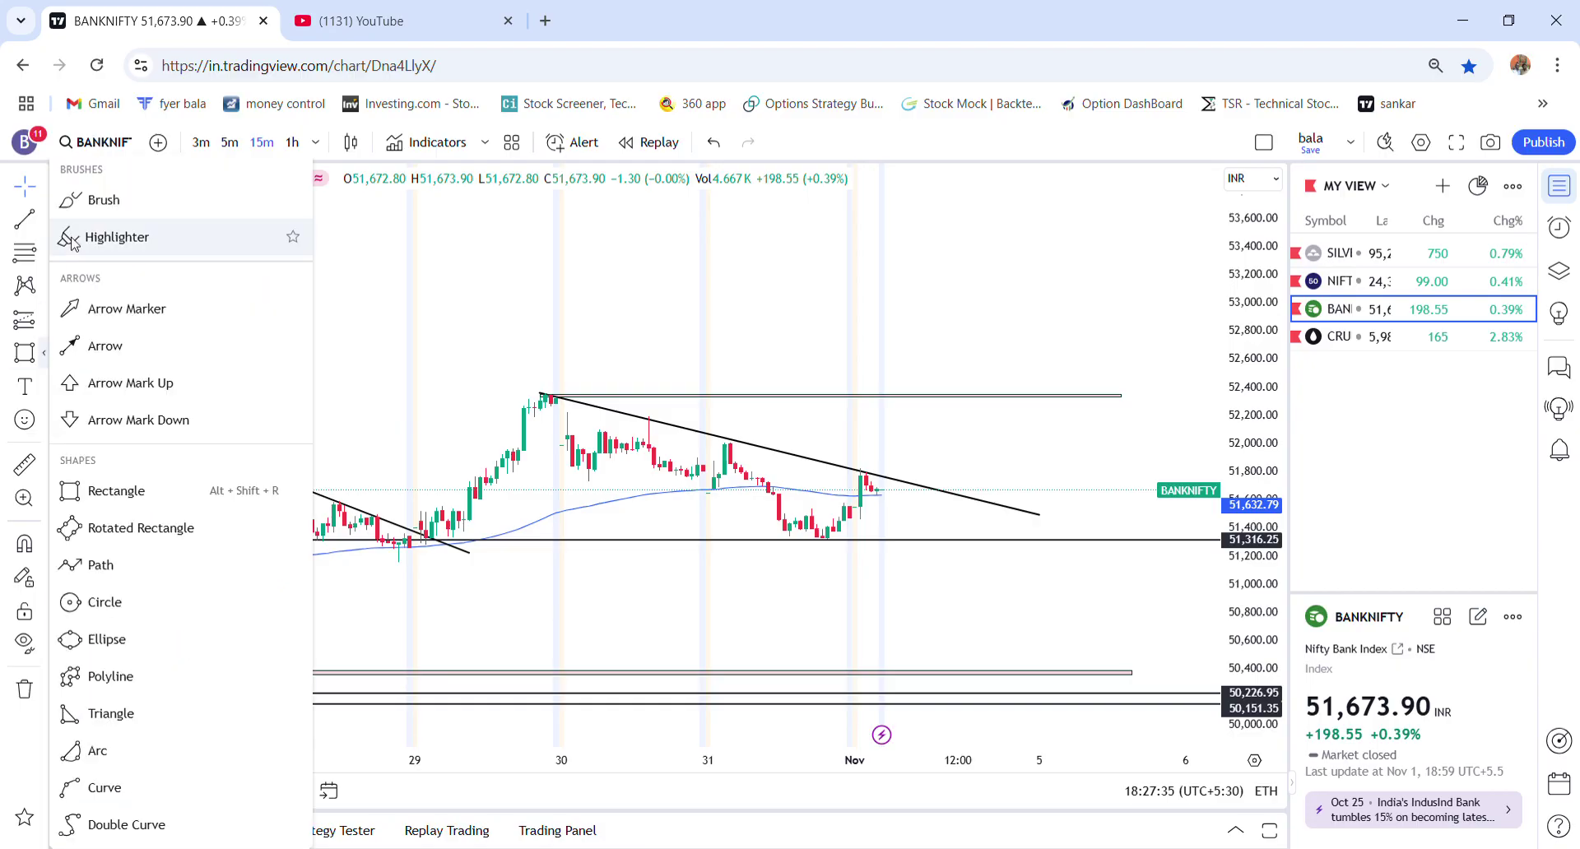
click(105, 201)
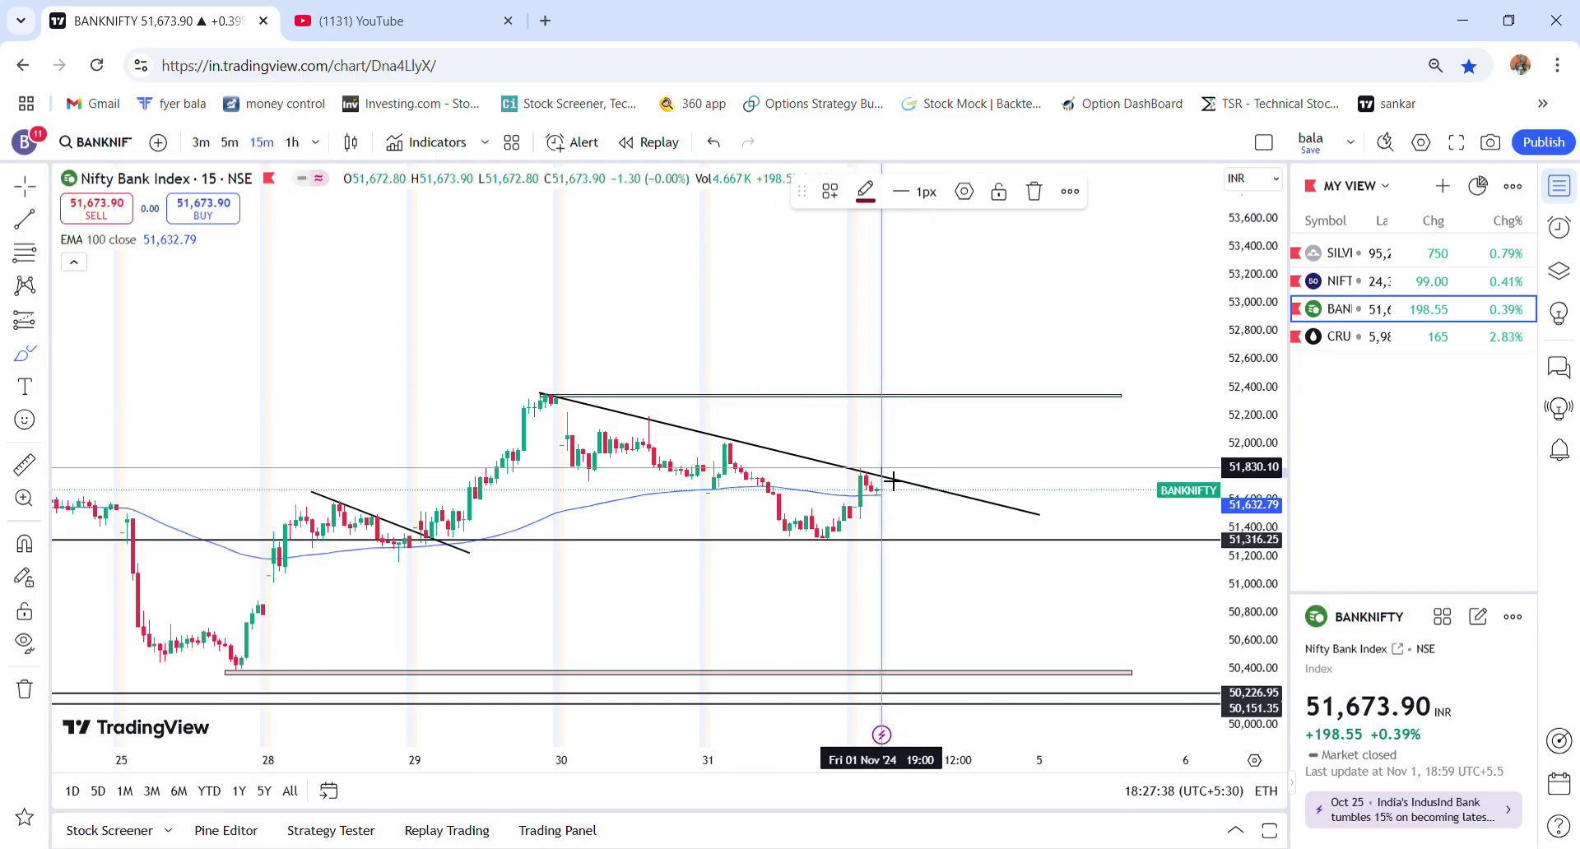
mouse_move(892, 484)
mouse_down()
mouse_move(880, 516)
mouse_move(958, 515)
mouse_up()
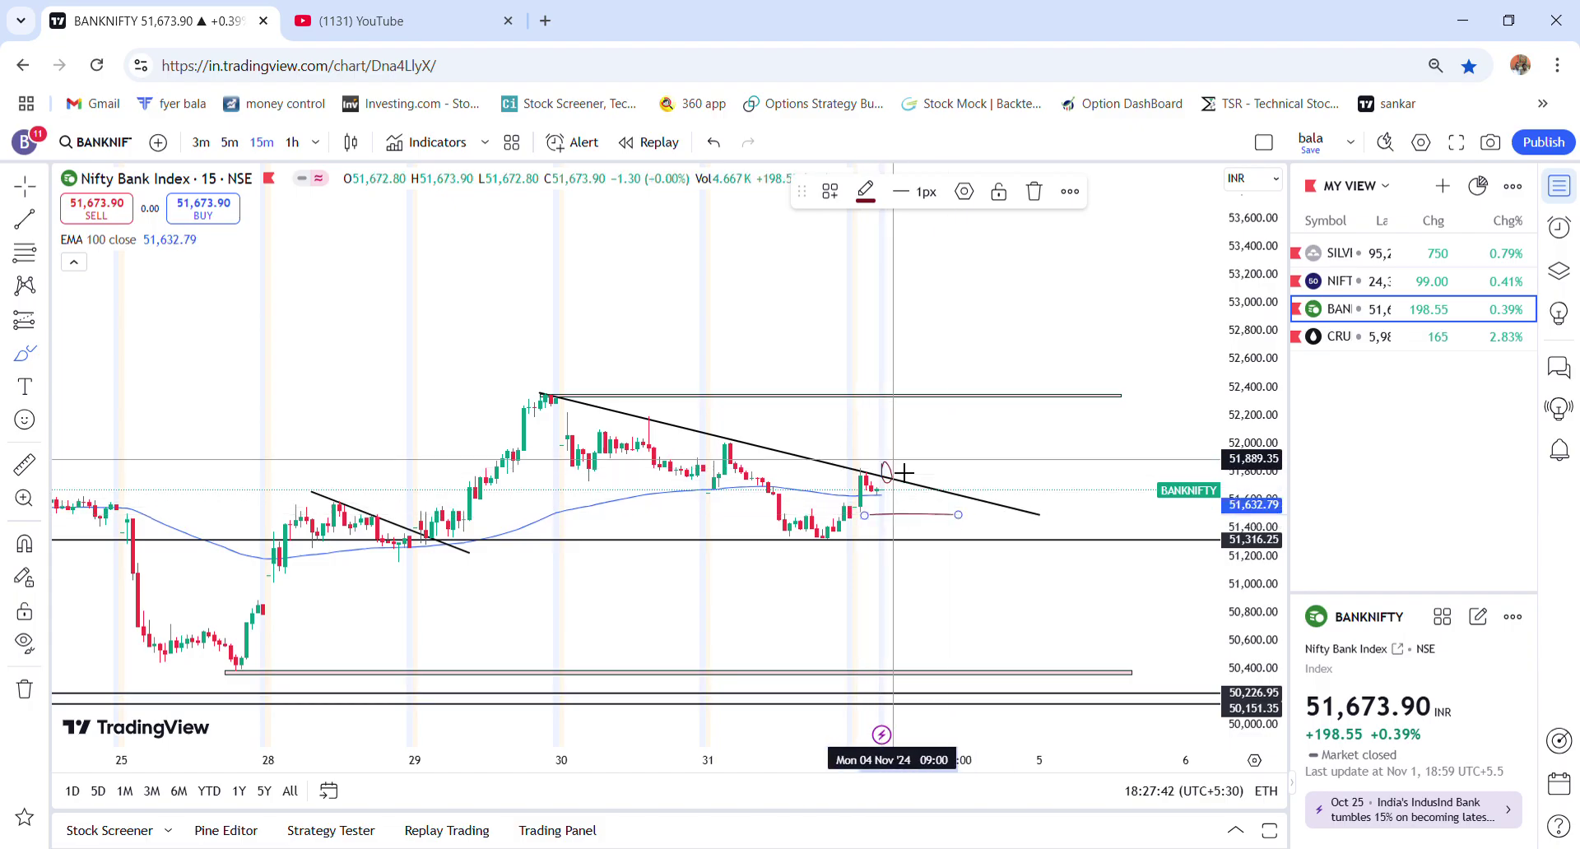
mouse_move(887, 464)
mouse_down()
mouse_move(915, 477)
mouse_move(946, 444)
mouse_move(963, 408)
mouse_move(952, 386)
mouse_up()
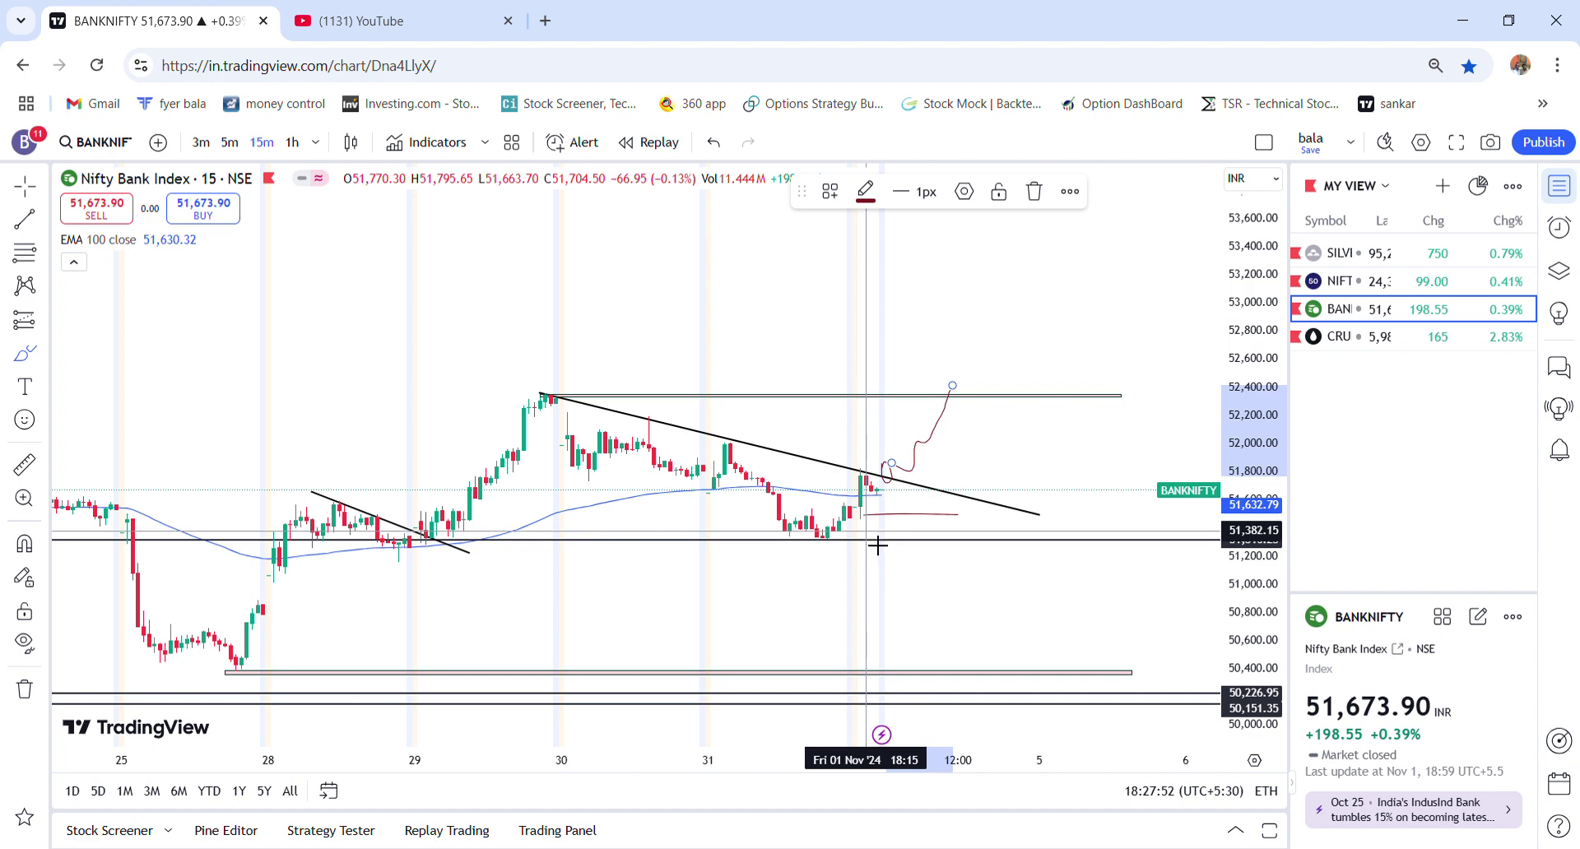
mouse_move(872, 533)
mouse_down()
mouse_move(907, 538)
mouse_move(863, 538)
mouse_move(871, 529)
mouse_move(914, 585)
mouse_move(924, 554)
mouse_move(975, 671)
mouse_up()
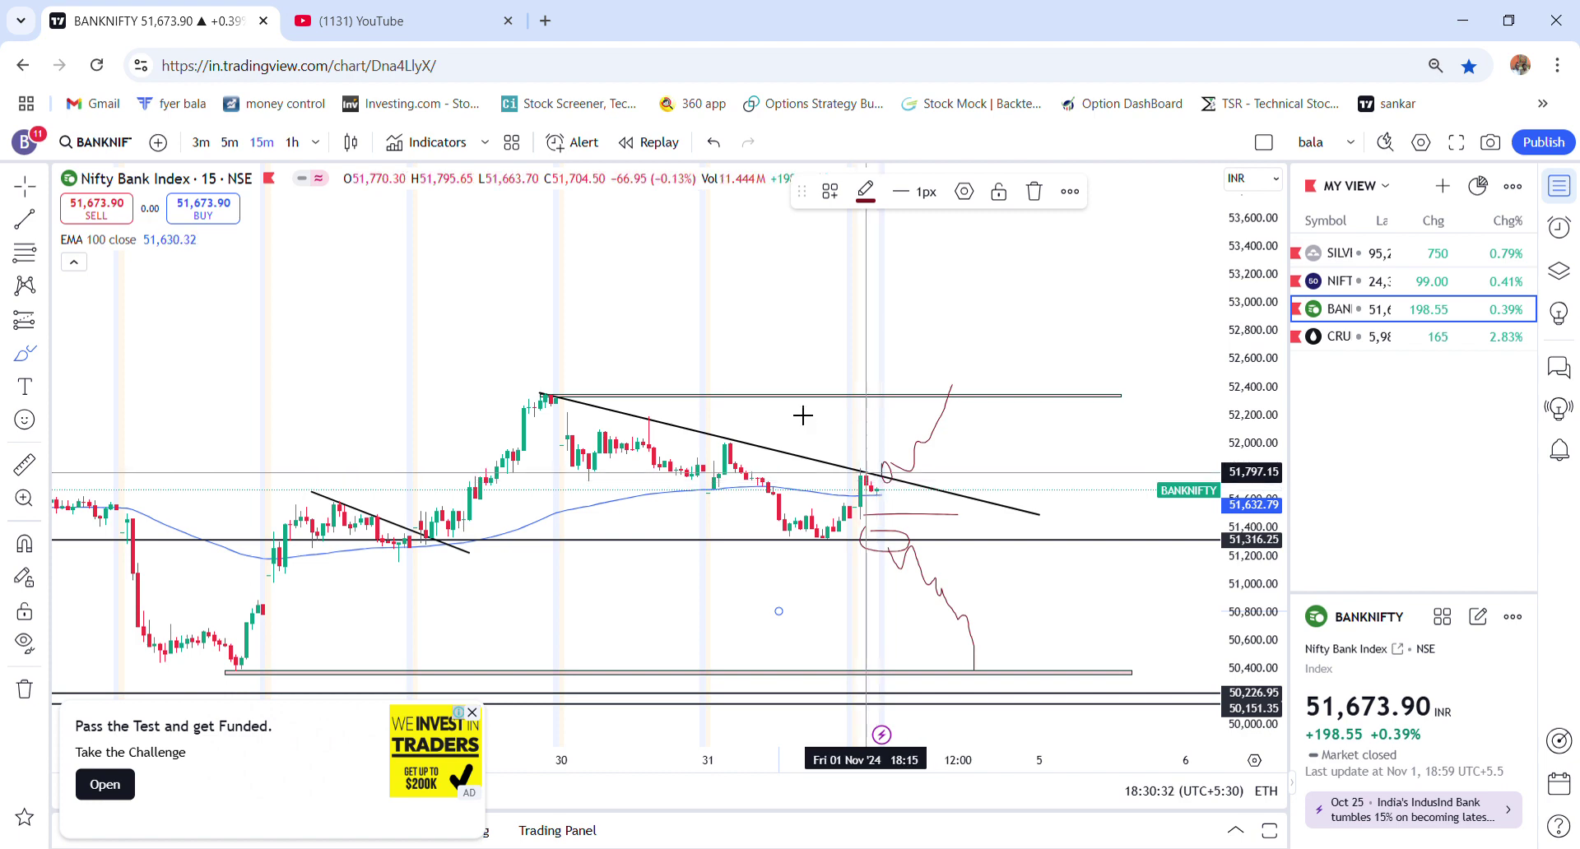
Close the advertisement over the chart and dismiss the ad-free plan offer.
click(470, 719)
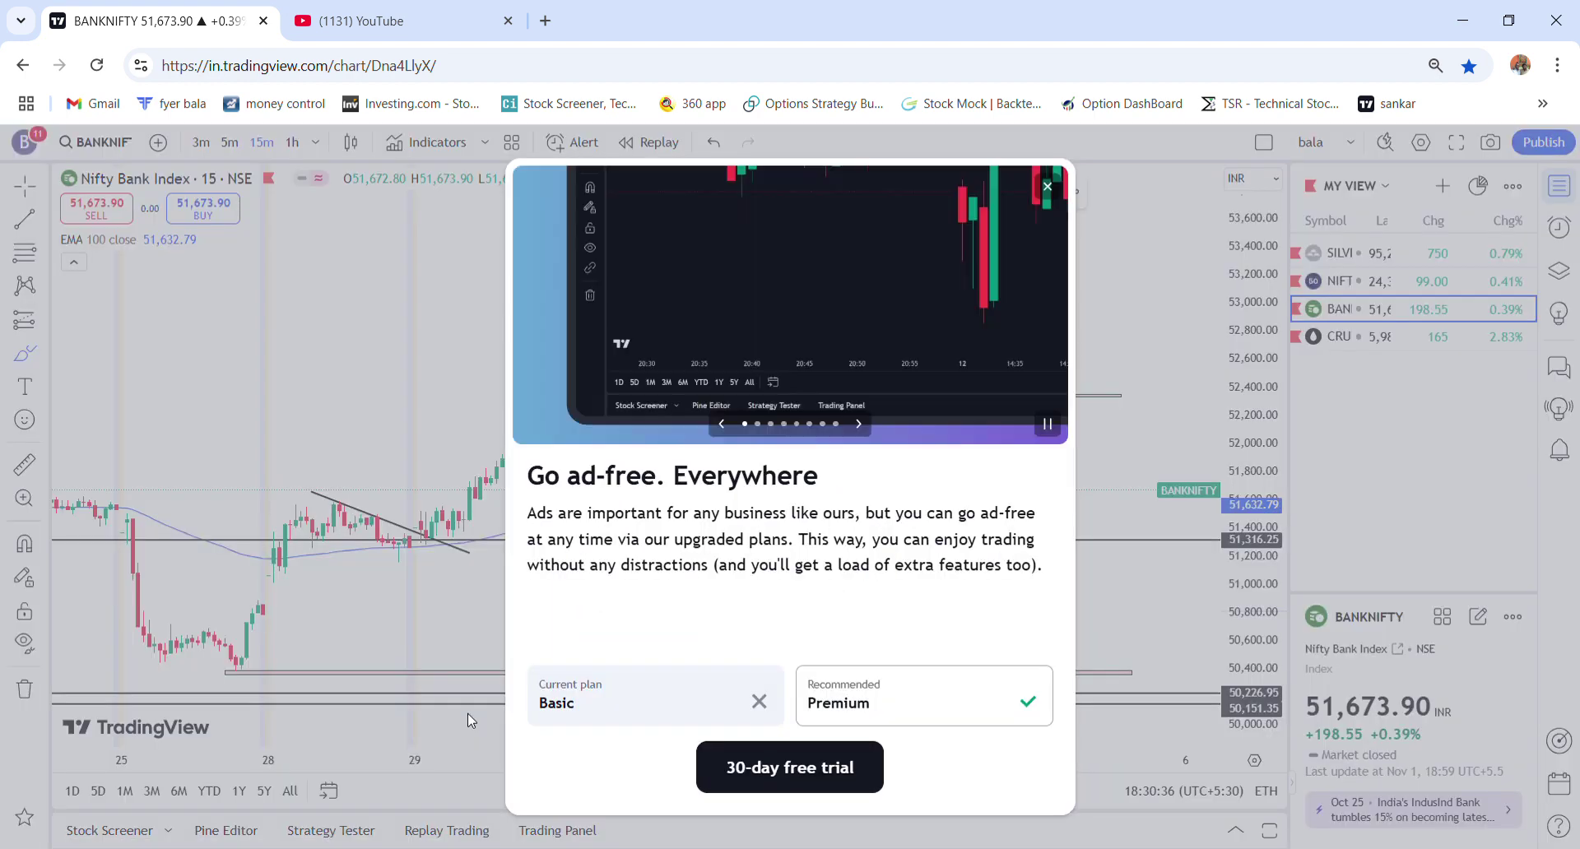
click(1049, 188)
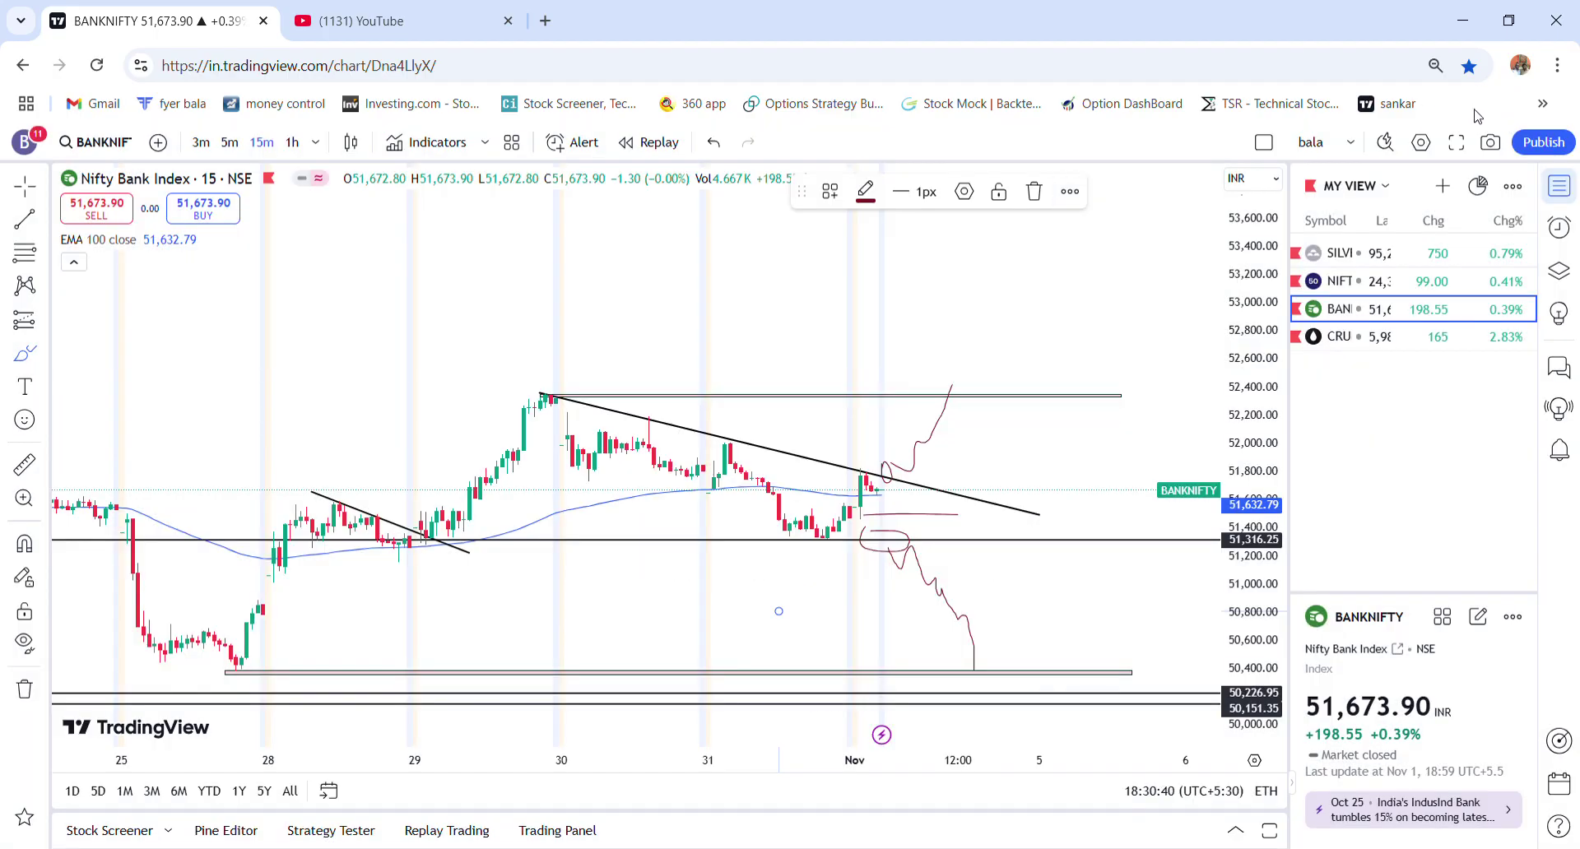